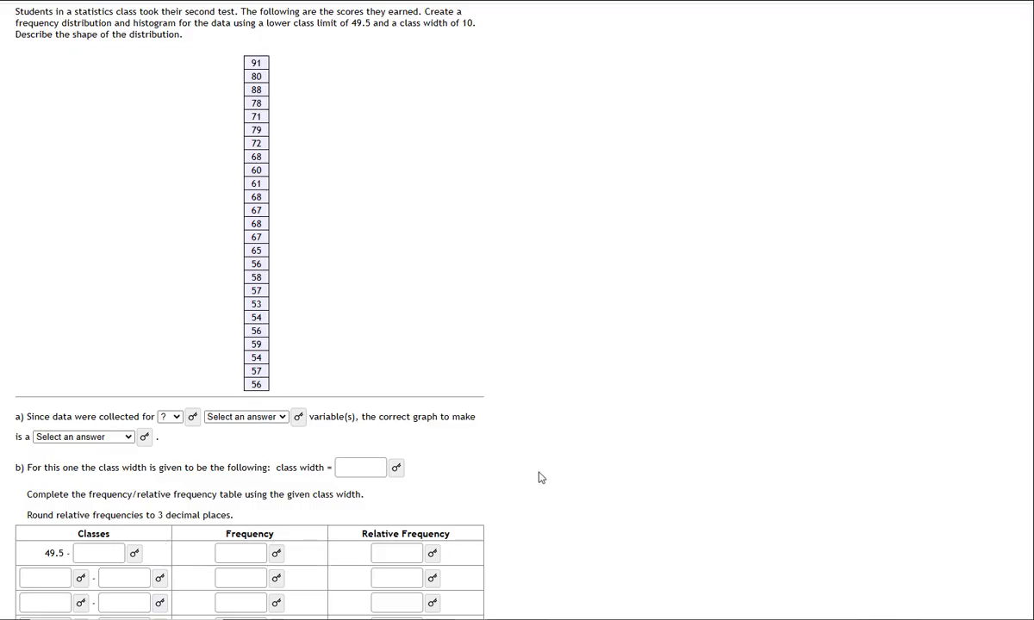
Copy all the test scores from the problem page and paste them into the blank Google Sheets spreadsheet starting at A1
{"action": "scroll", "coordinate": [536, 446], "scroll_direction": "down", "scroll_amount": 2}
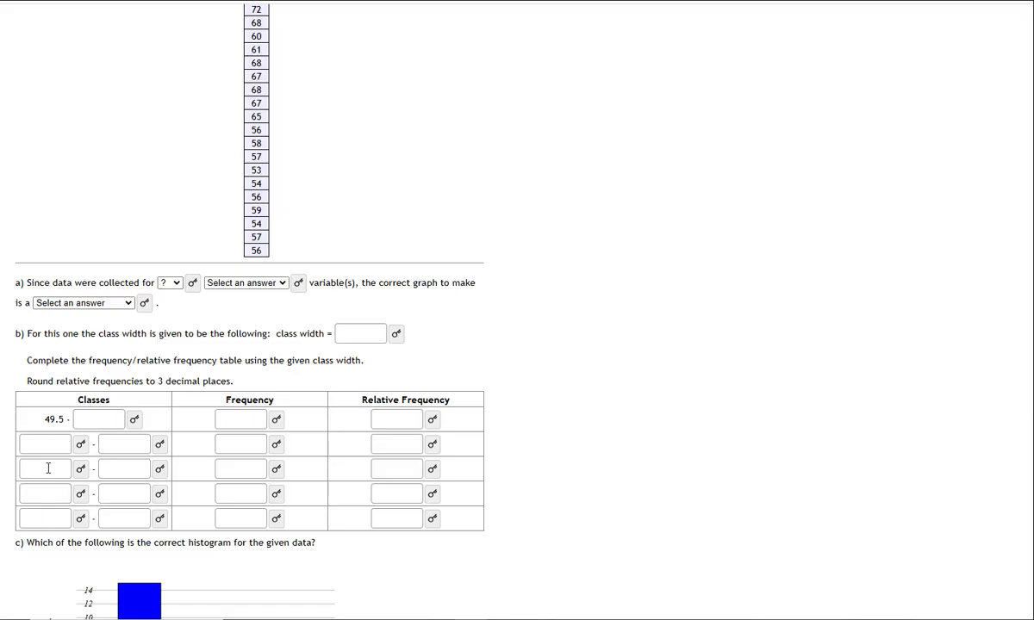
{"action": "scroll", "coordinate": [648, 420], "scroll_direction": "up", "scroll_amount": 2}
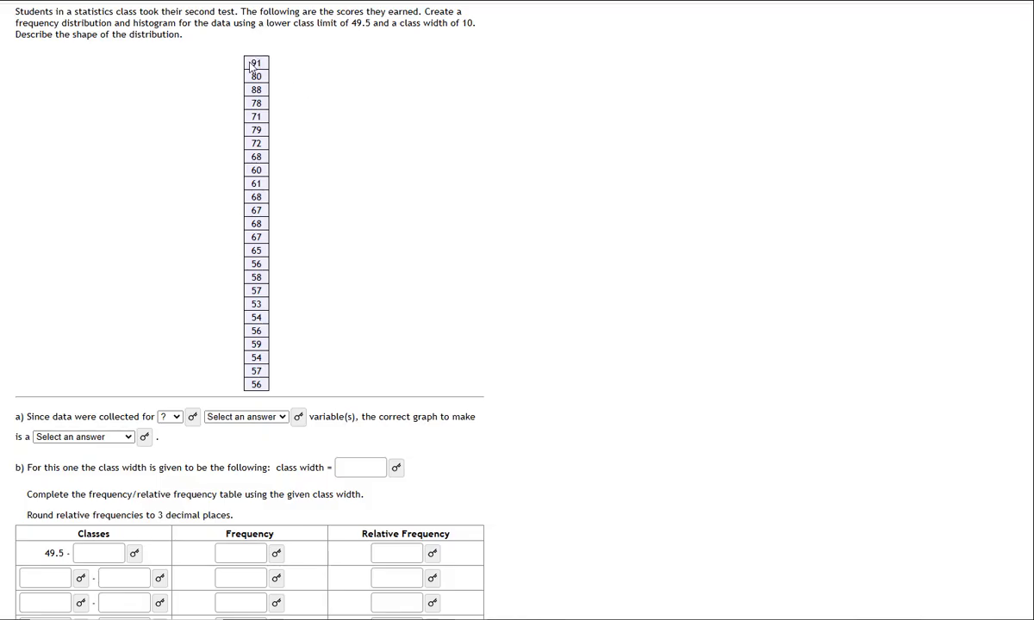
{"action": "left_click_drag", "start_coordinate": [240, 61], "coordinate": [264, 390]}
{"action": "key", "text": "ctrl+c"}
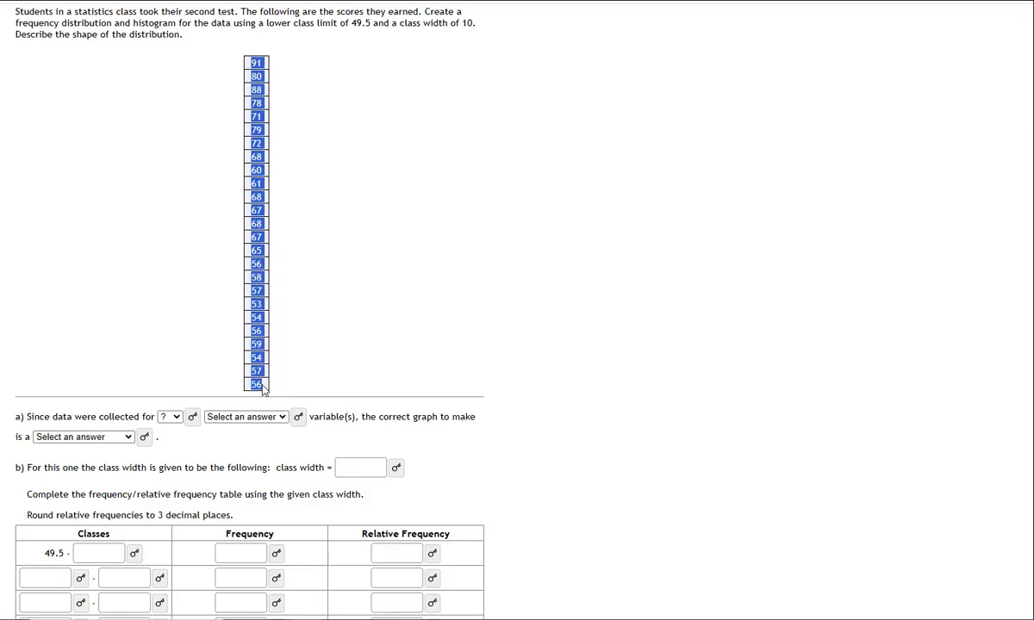
{"action": "key", "text": "ctrl+Tab"}
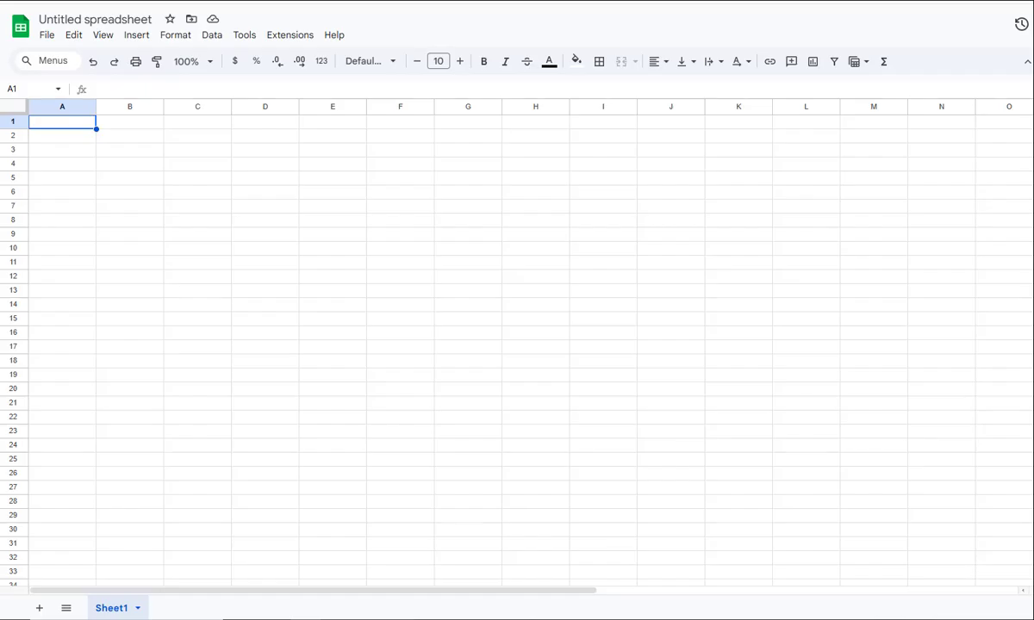
{"action": "key", "text": "ctrl+v"}
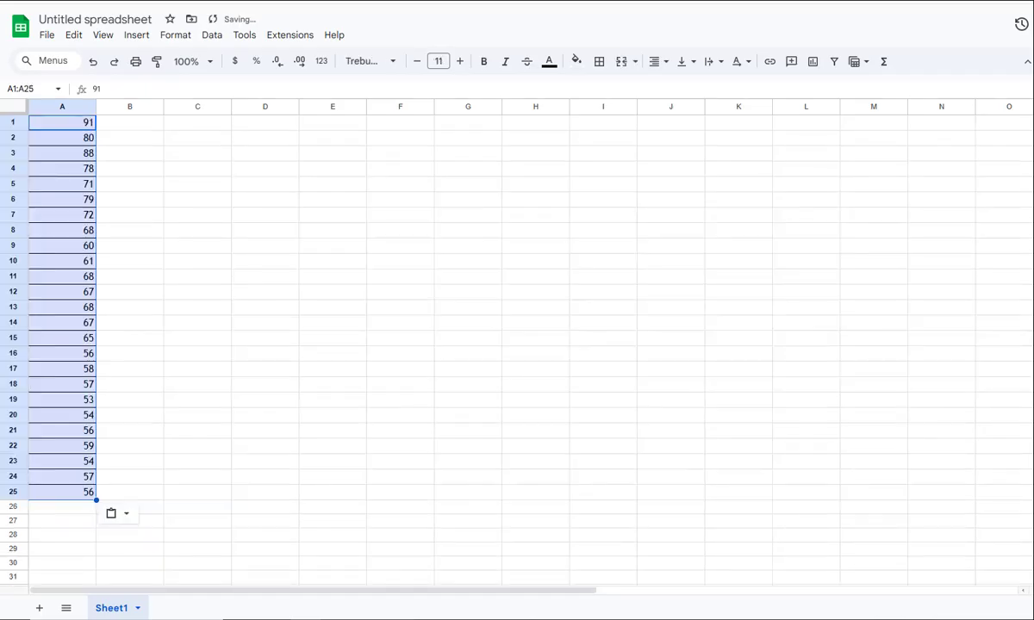
Sort the pasted scores in A1:A25 in ascending order by column A
{"action": "left_click", "coordinate": [209, 38]}
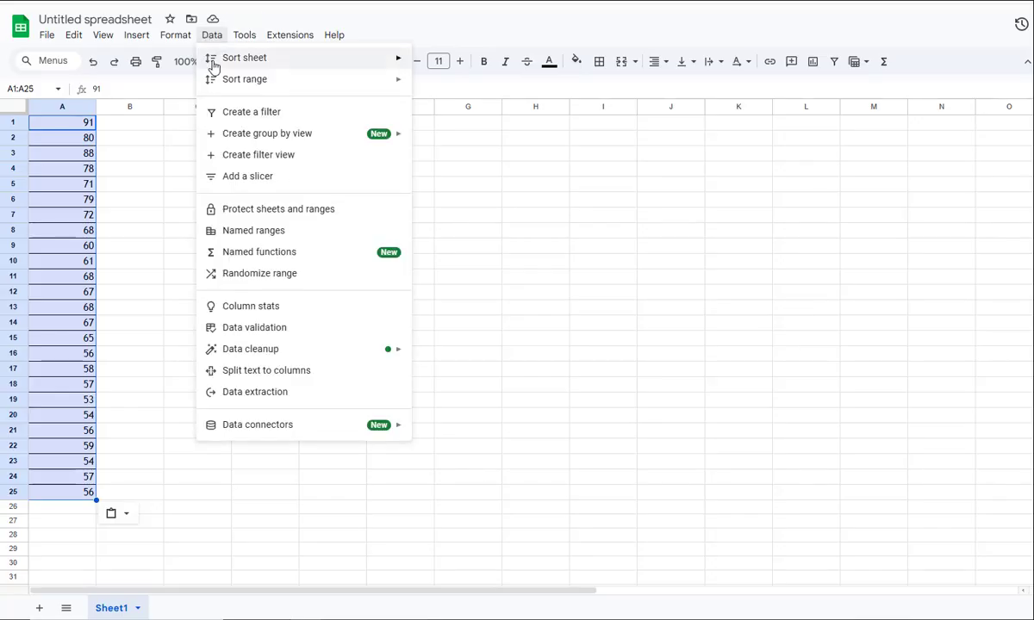
{"action": "mouse_move", "coordinate": [266, 81]}
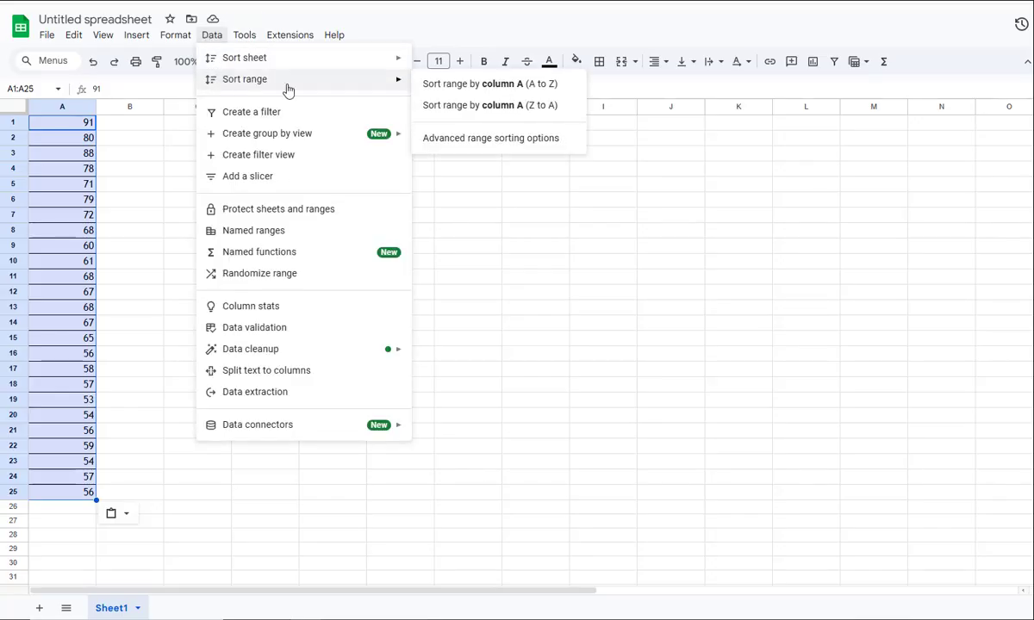
{"action": "left_click", "coordinate": [510, 86]}
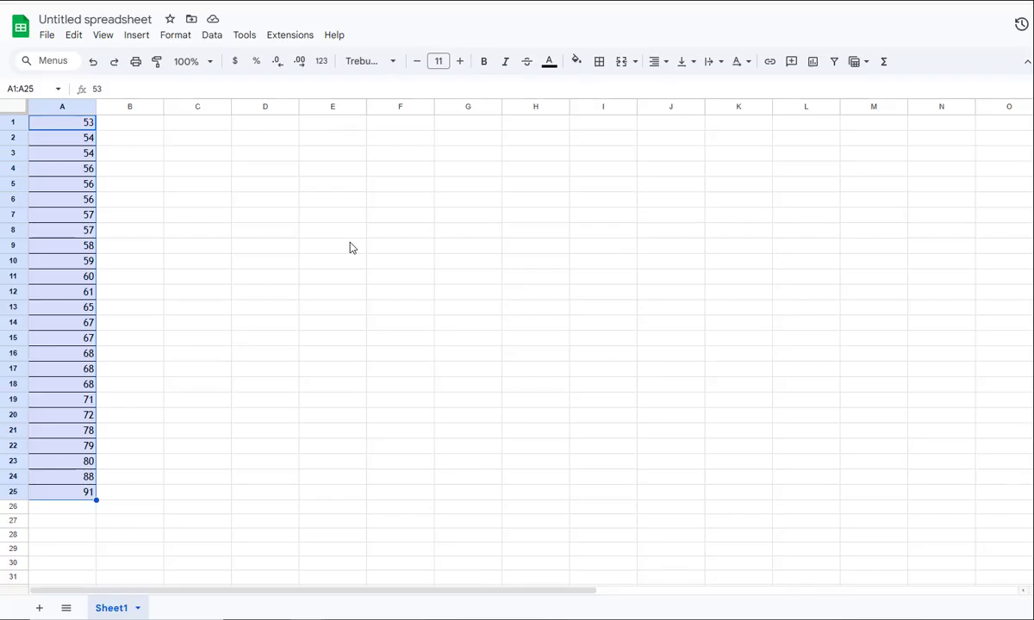
Enter the labels MAX, MIN and RANGE in cells C1 to C3
{"action": "left_click", "coordinate": [198, 127]}
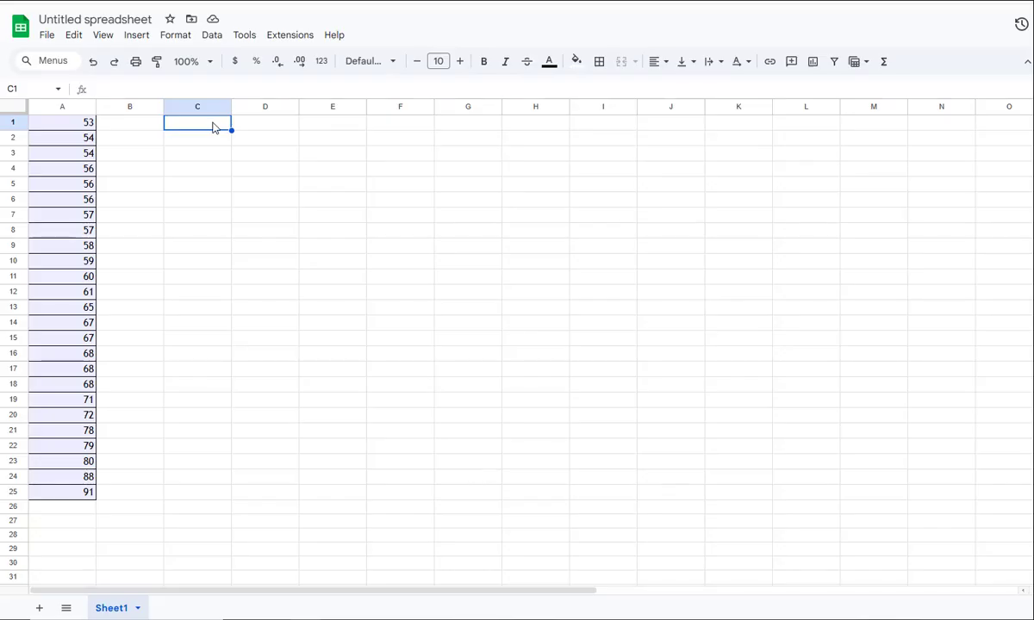
{"action": "type", "text": "MAX"}
{"action": "key", "text": "Return"}
{"action": "type", "text": "MIN"}
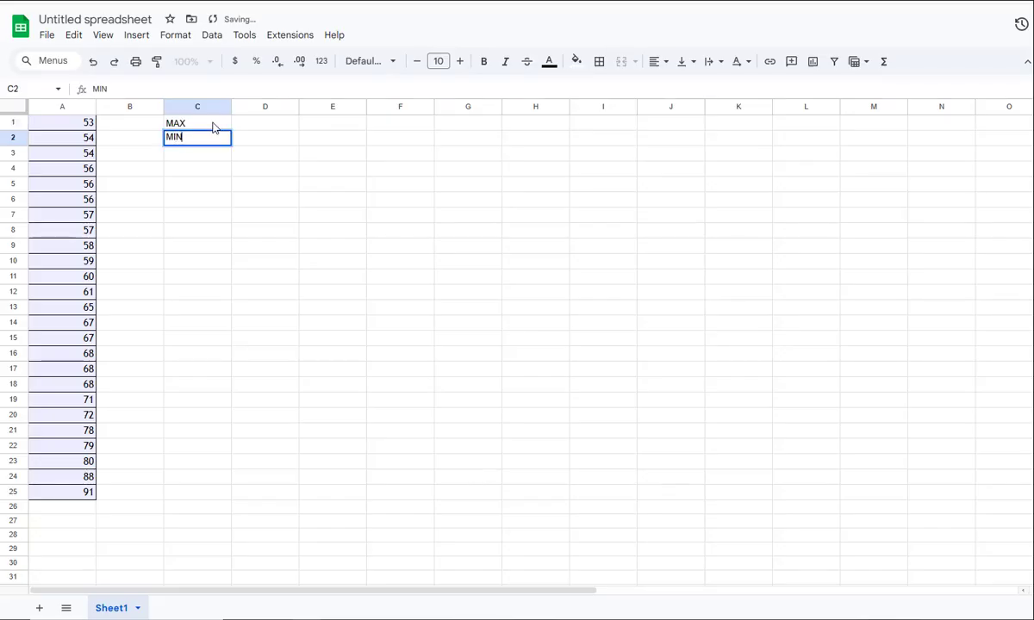
{"action": "key", "text": "Return"}
{"action": "type", "text": "RANGE"}
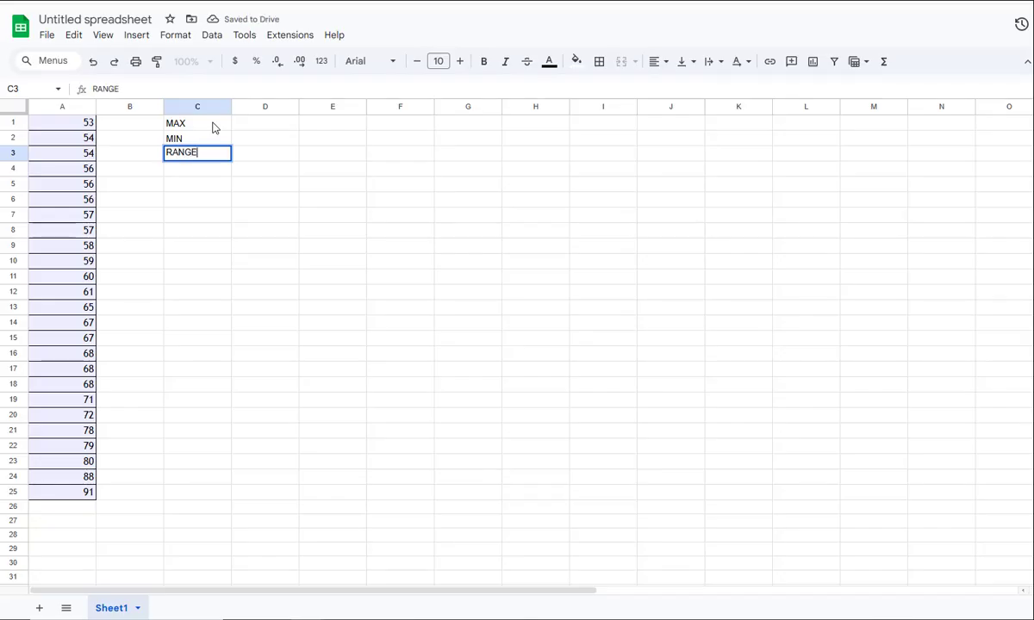
{"action": "key", "text": "Return"}
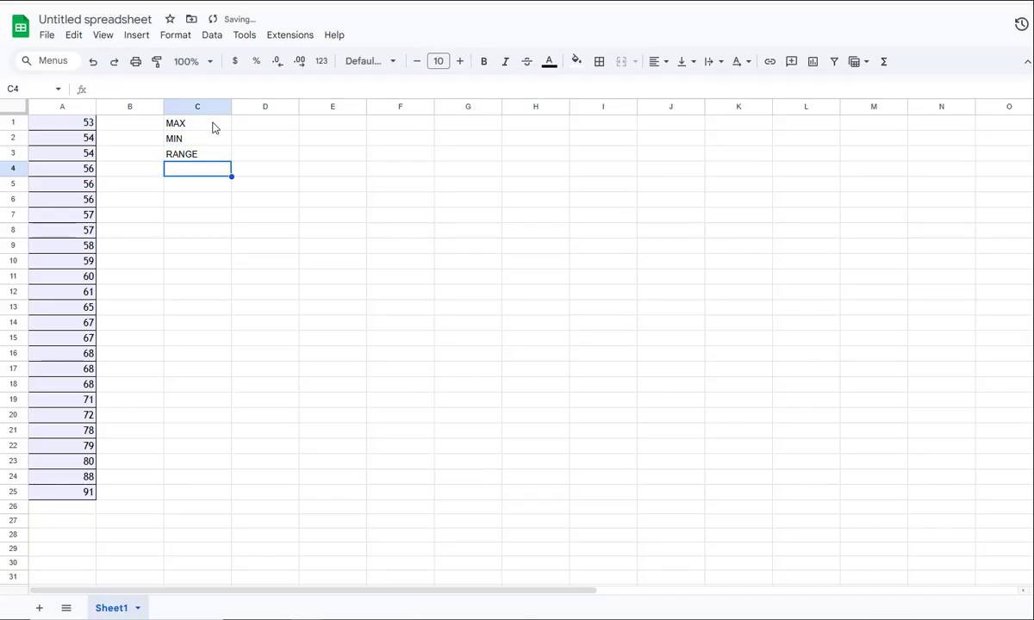
Calculate the highest score in D1 with the formula =MAX(A1:A25)
{"action": "key", "text": "Up"}
{"action": "key", "text": "Up"}
{"action": "key", "text": "Up"}
{"action": "key", "text": "Right"}
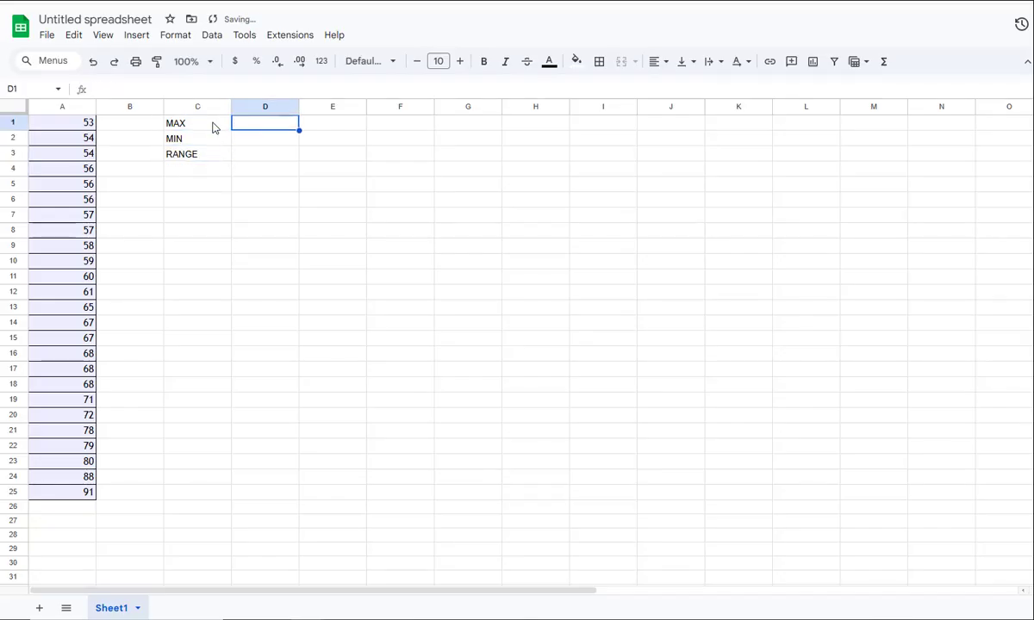
{"action": "type", "text": "=M"}
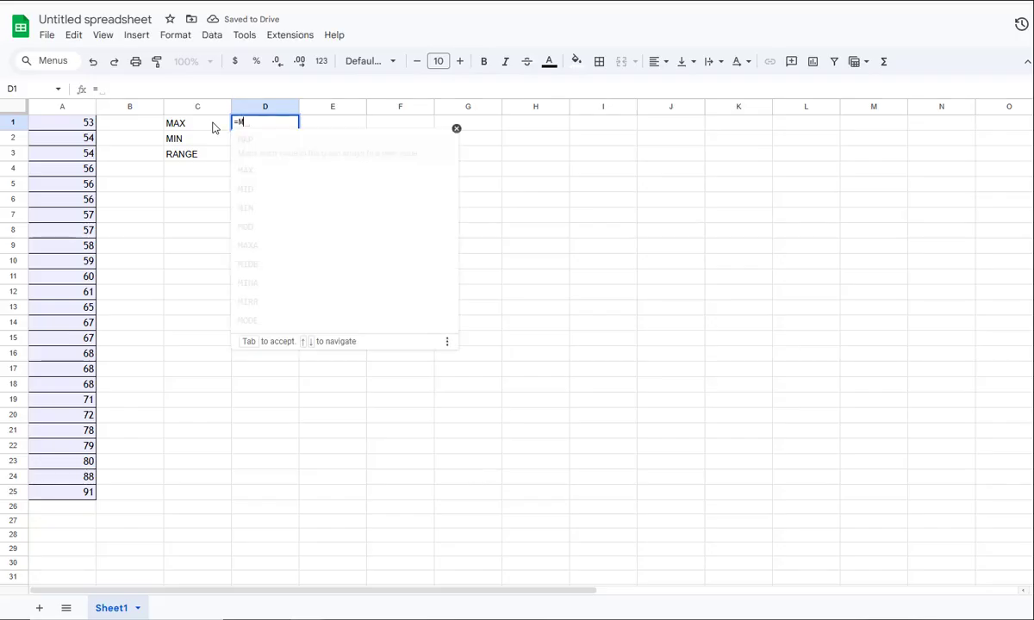
{"action": "type", "text": "AX"}
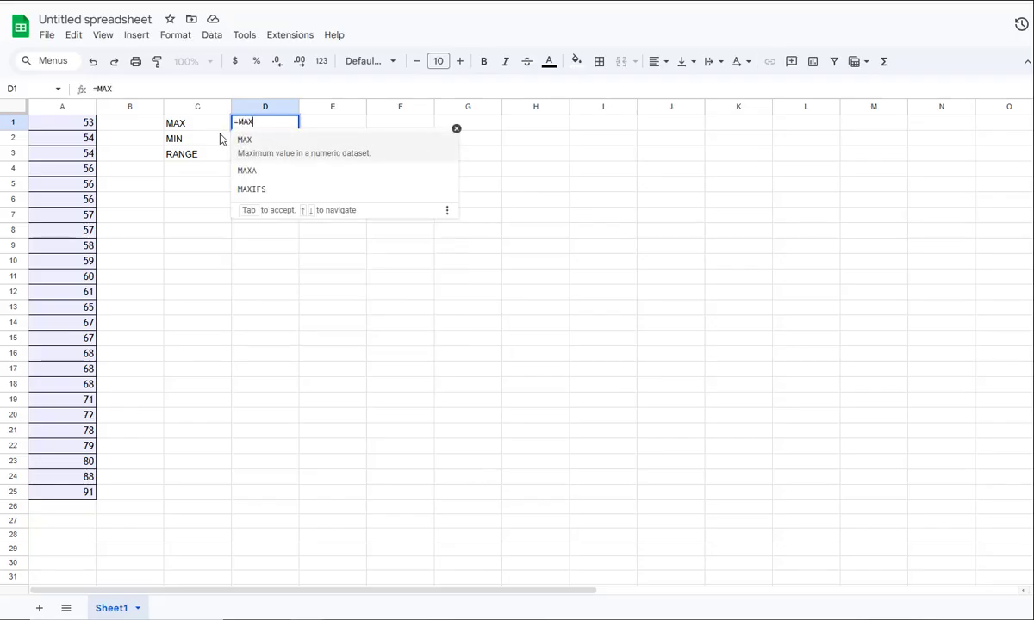
{"action": "left_click", "coordinate": [244, 143]}
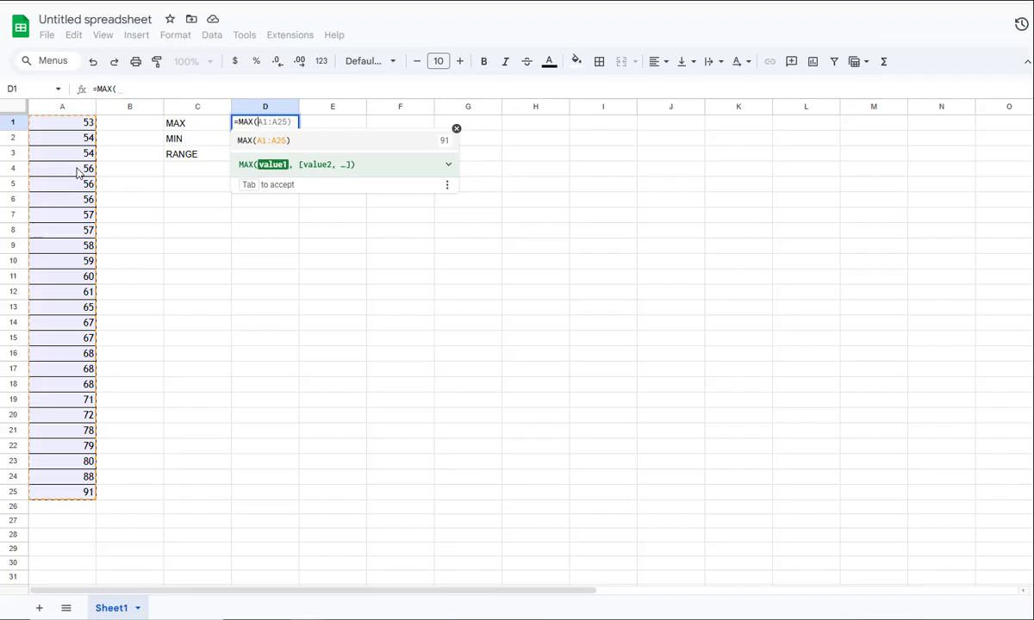
{"action": "key", "text": "Tab"}
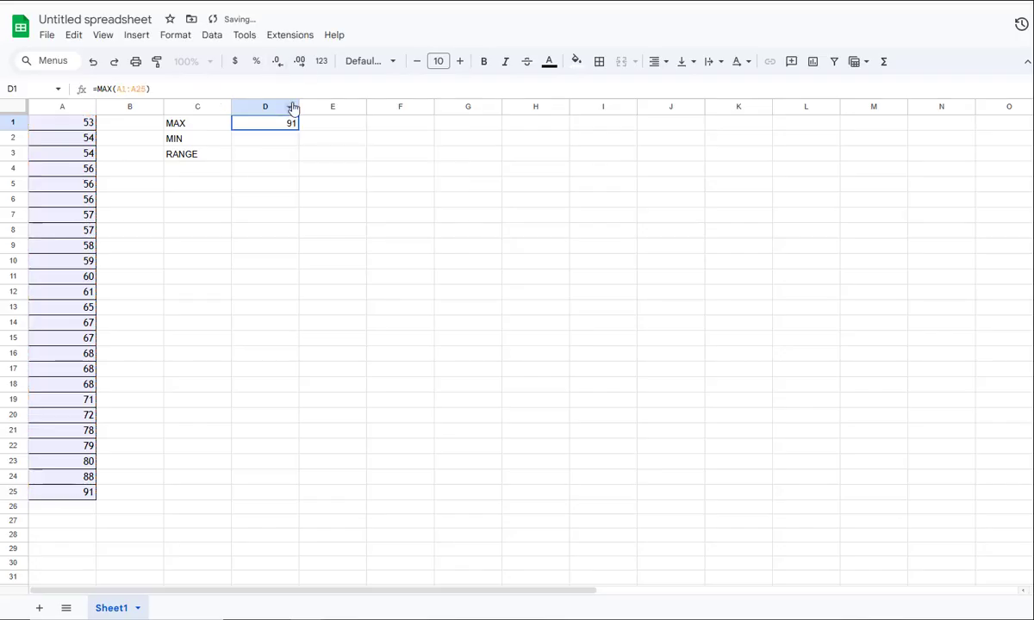
Calculate the lowest score in D2 with a MIN formula over the whole column, A:A
{"action": "left_click", "coordinate": [265, 141]}
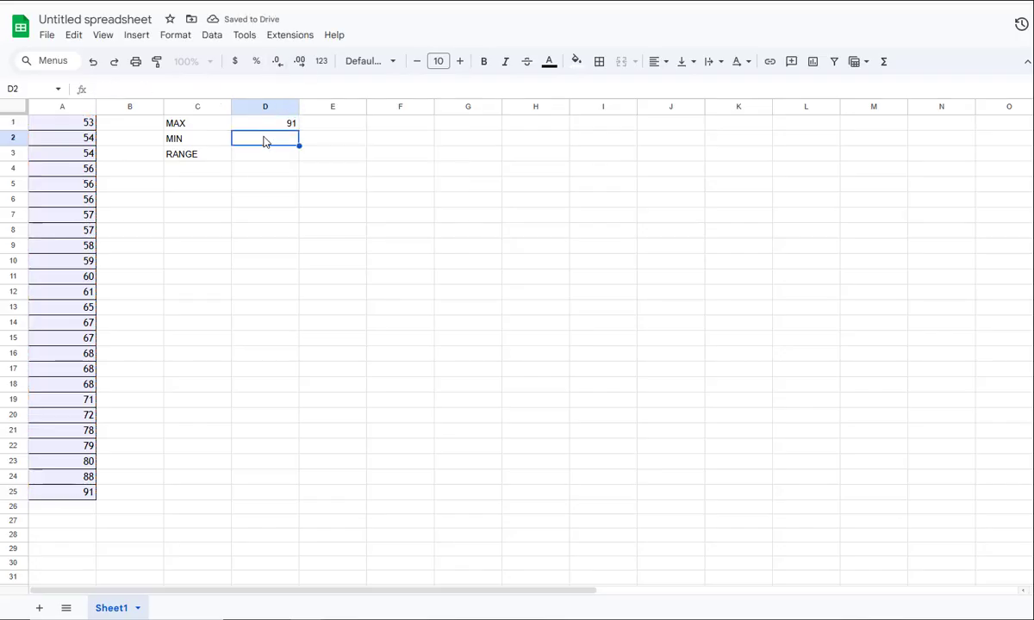
{"action": "type", "text": "=MIN"}
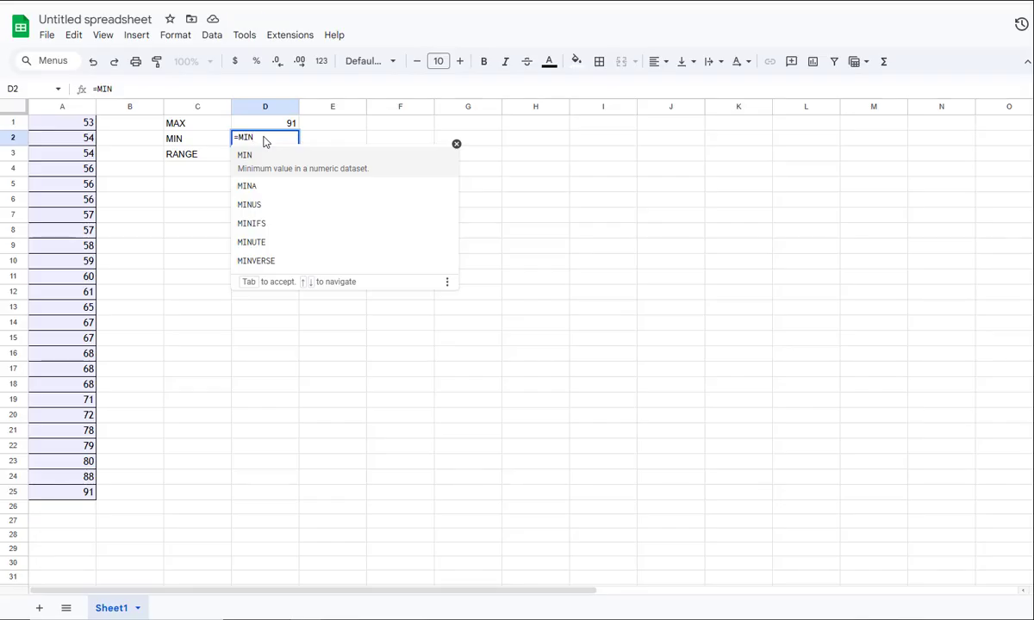
{"action": "type", "text": "("}
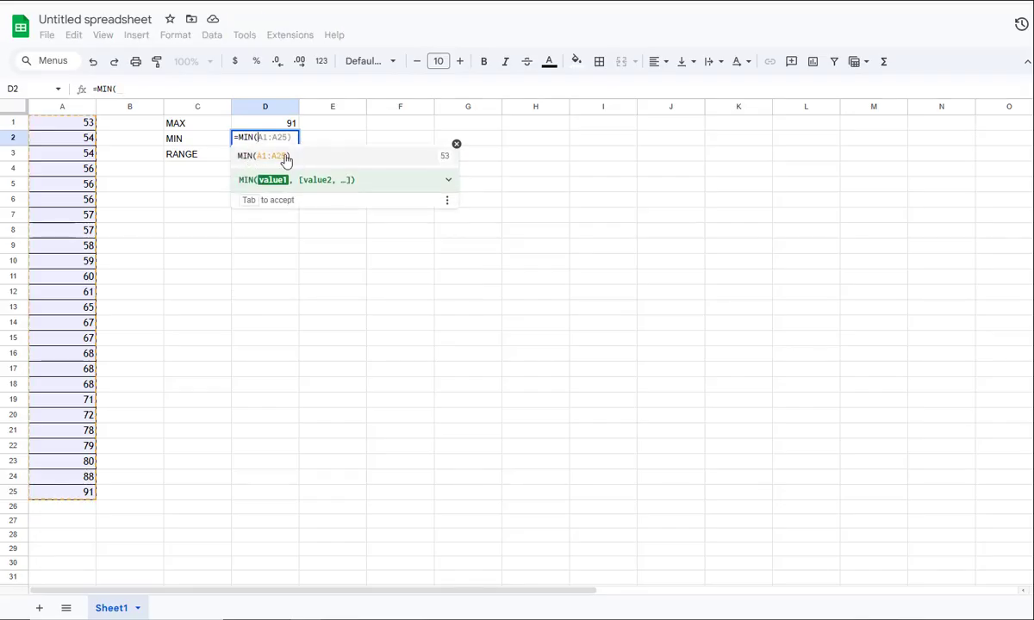
{"action": "left_click", "coordinate": [56, 113]}
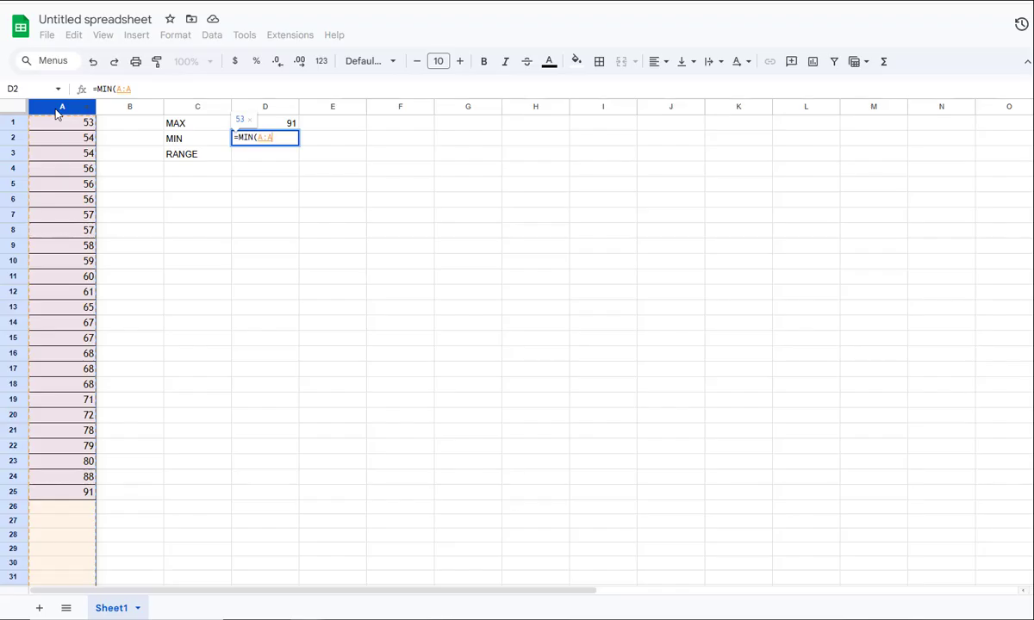
{"action": "key", "text": "Return"}
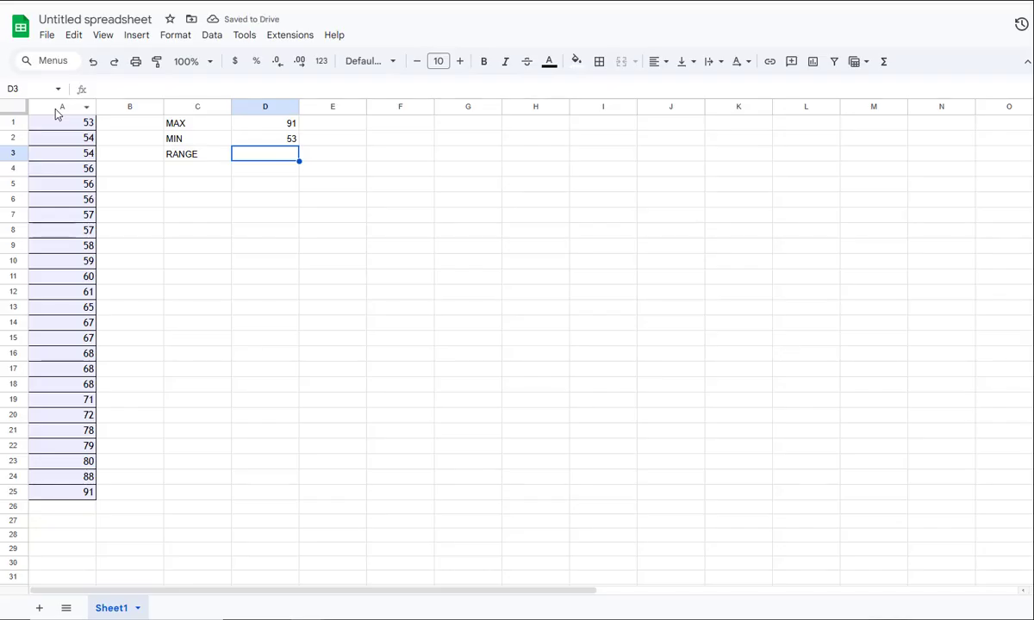
Calculate the range in D3 by subtracting the minimum from the maximum with =D1-D2
{"action": "type", "text": "="}
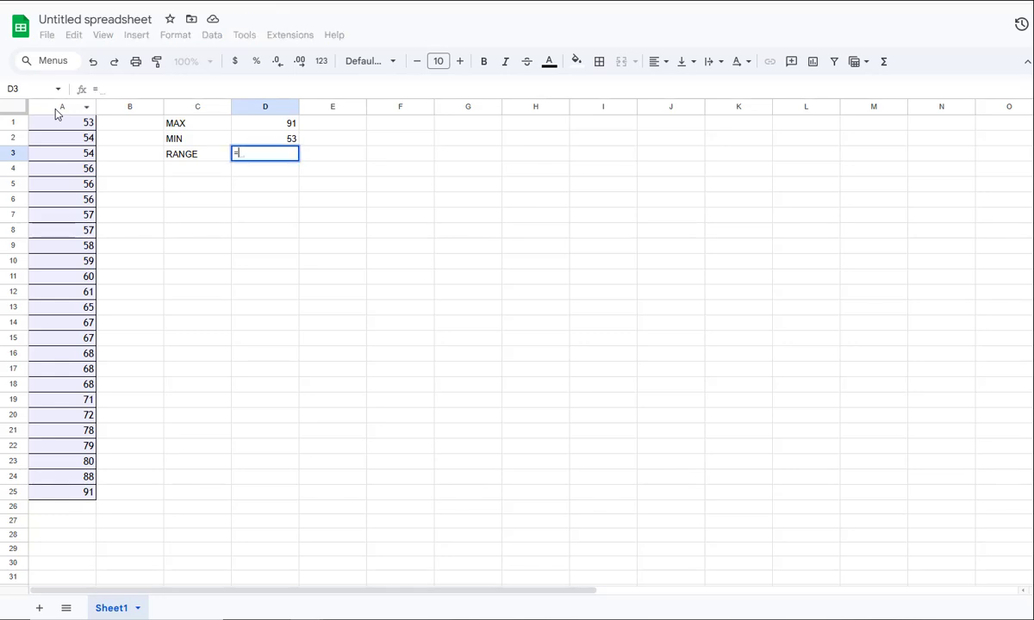
{"action": "left_click", "coordinate": [266, 126]}
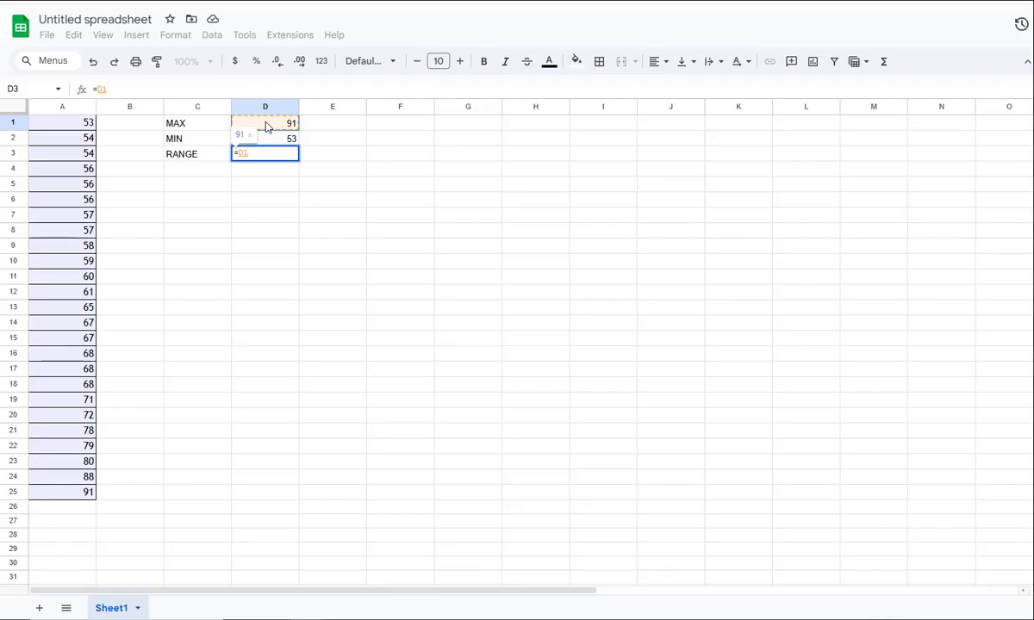
{"action": "type", "text": "-"}
{"action": "left_click", "coordinate": [270, 143]}
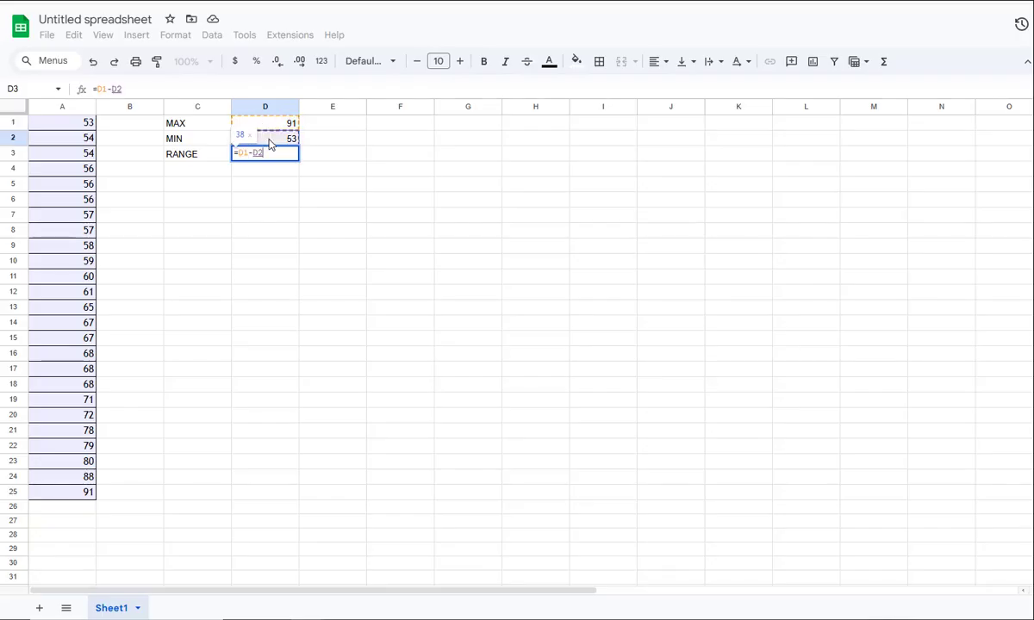
{"action": "key", "text": "Return"}
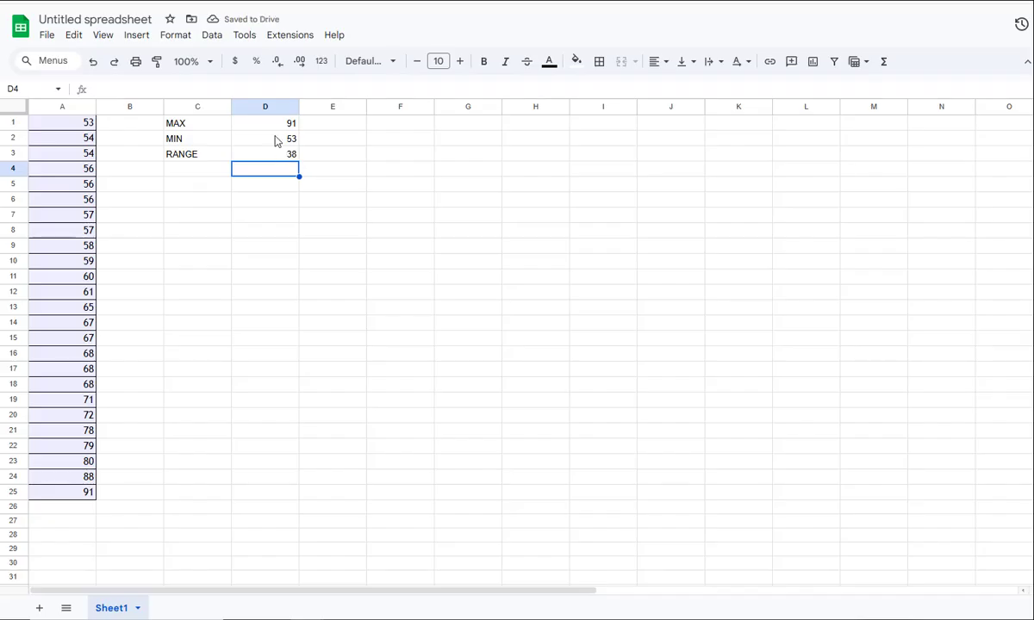
Edit the MAX formula in D1 so that it covers all of column A
{"action": "left_click", "coordinate": [276, 126]}
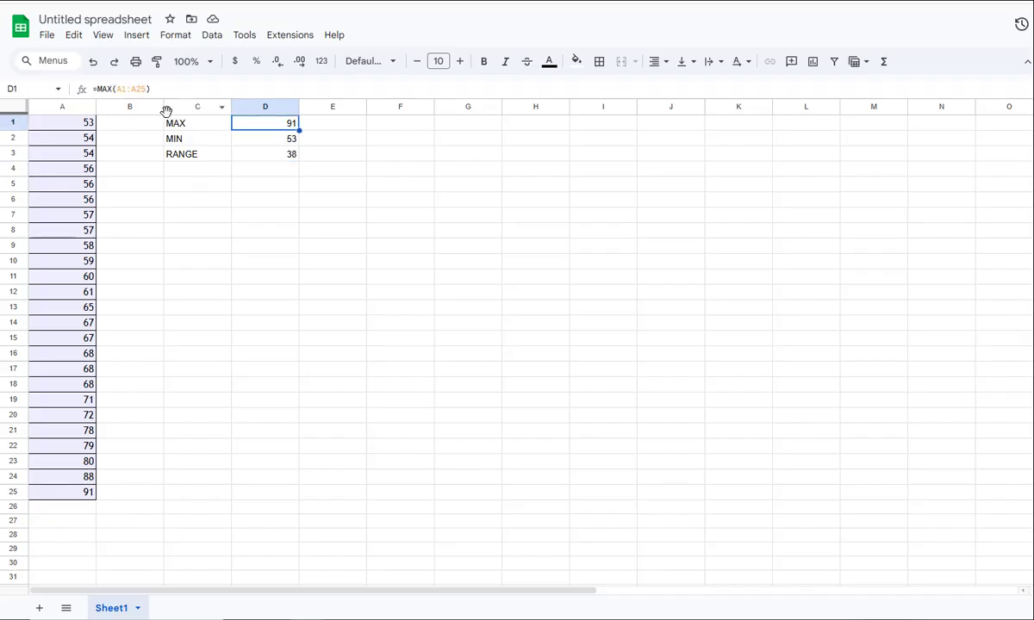
{"action": "left_click", "coordinate": [142, 89]}
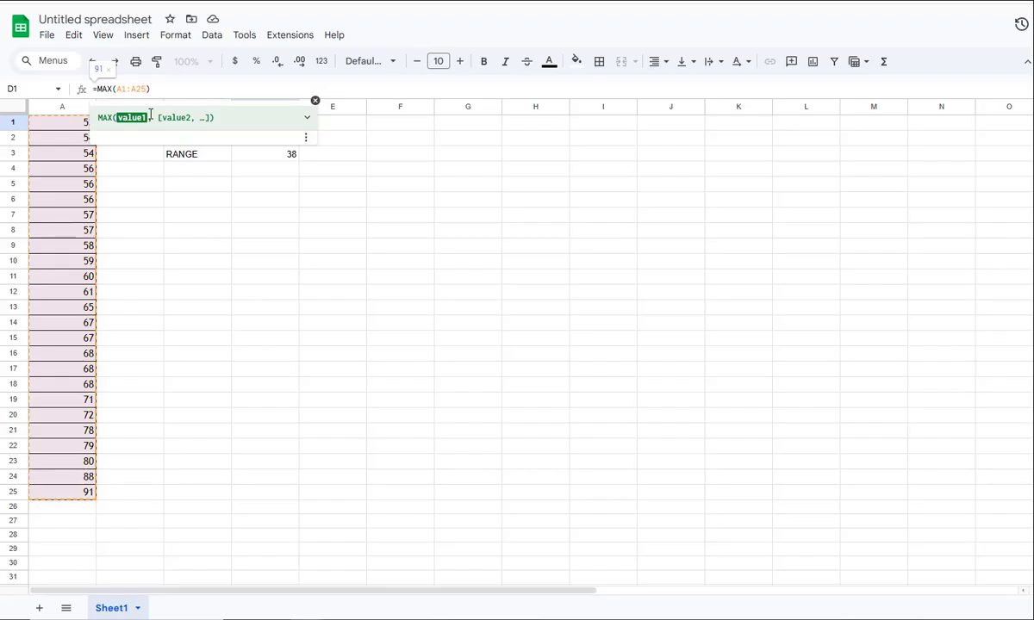
{"action": "key", "text": "BackSpace"}
{"action": "key", "text": "BackSpace"}
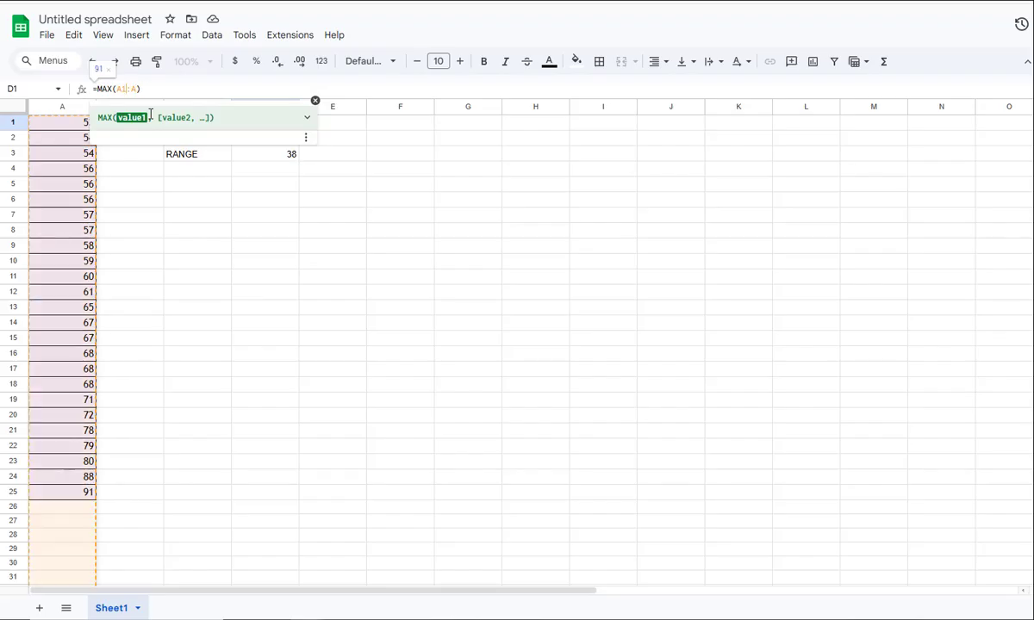
{"action": "key", "text": "Return"}
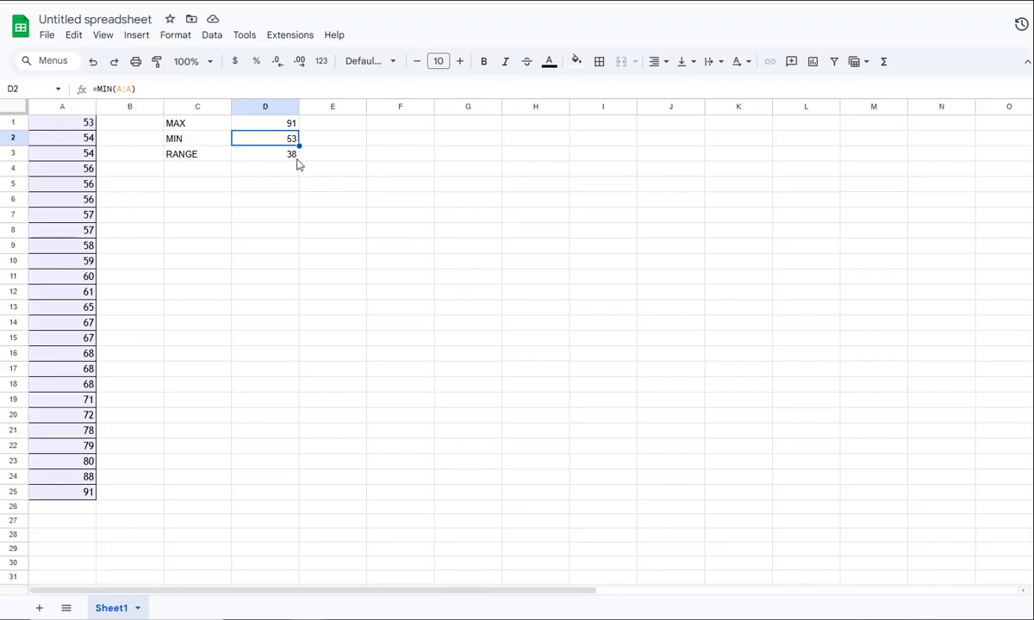
Divide the range by five classes in D4 with the formula =D3/5
{"action": "left_click", "coordinate": [207, 177]}
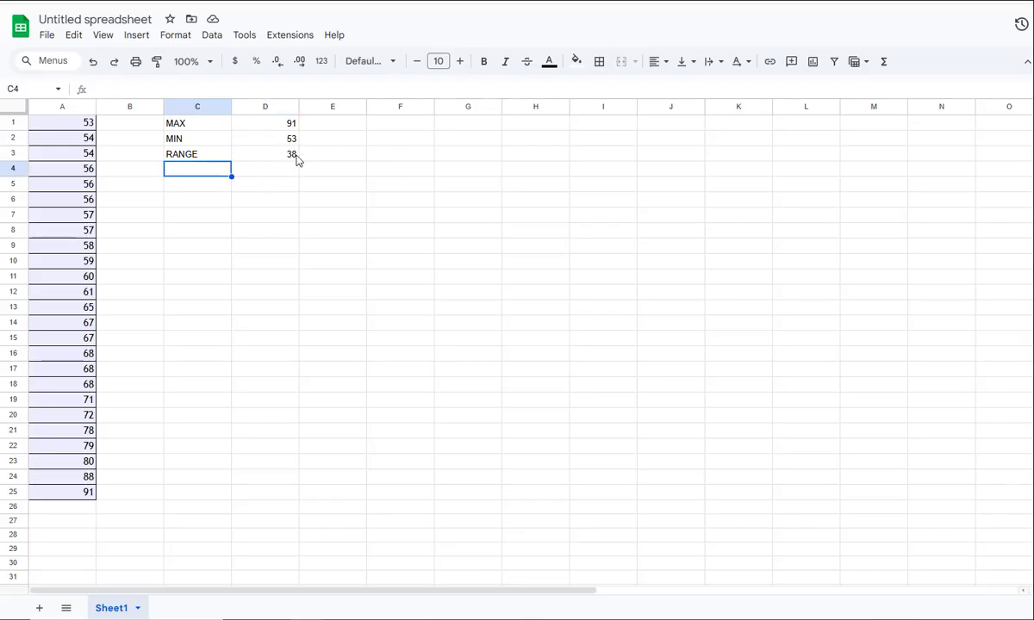
{"action": "left_click", "coordinate": [282, 153]}
{"action": "left_click", "coordinate": [267, 171]}
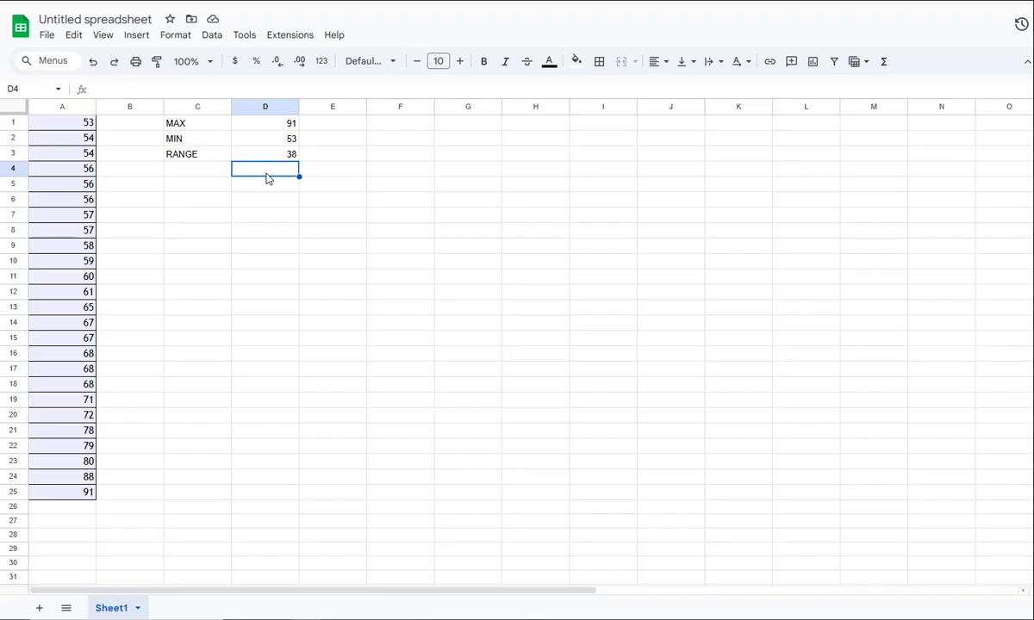
{"action": "type", "text": "="}
{"action": "left_click", "coordinate": [272, 155]}
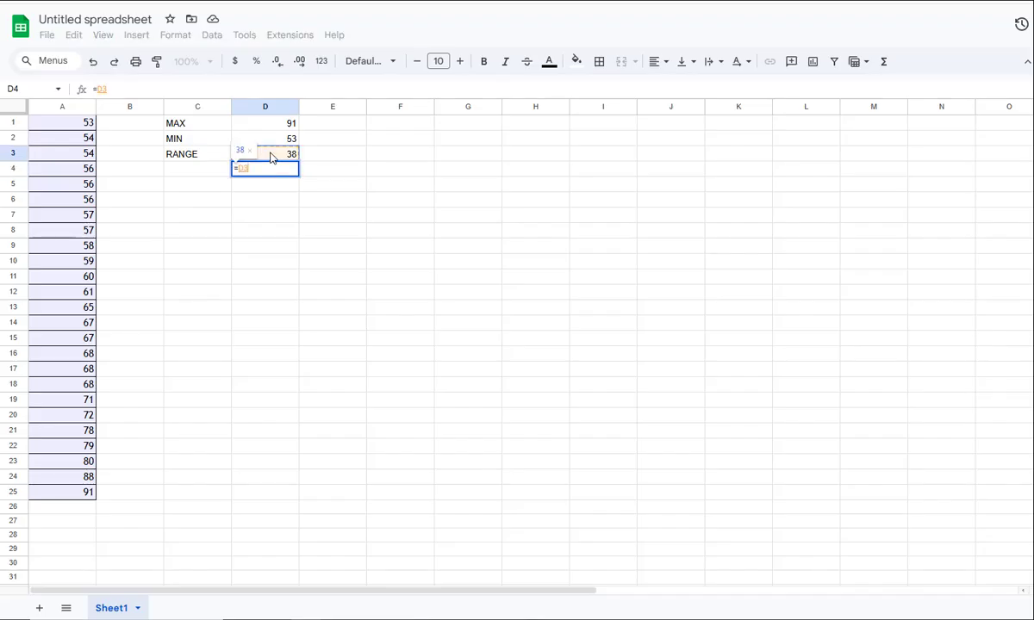
{"action": "type", "text": "/5"}
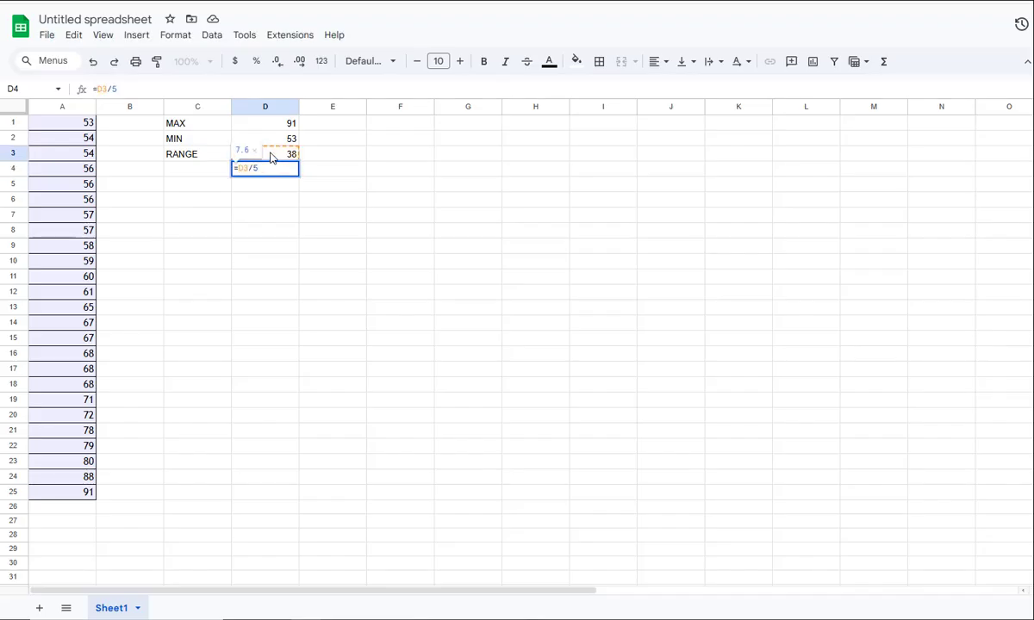
{"action": "key", "text": "Return"}
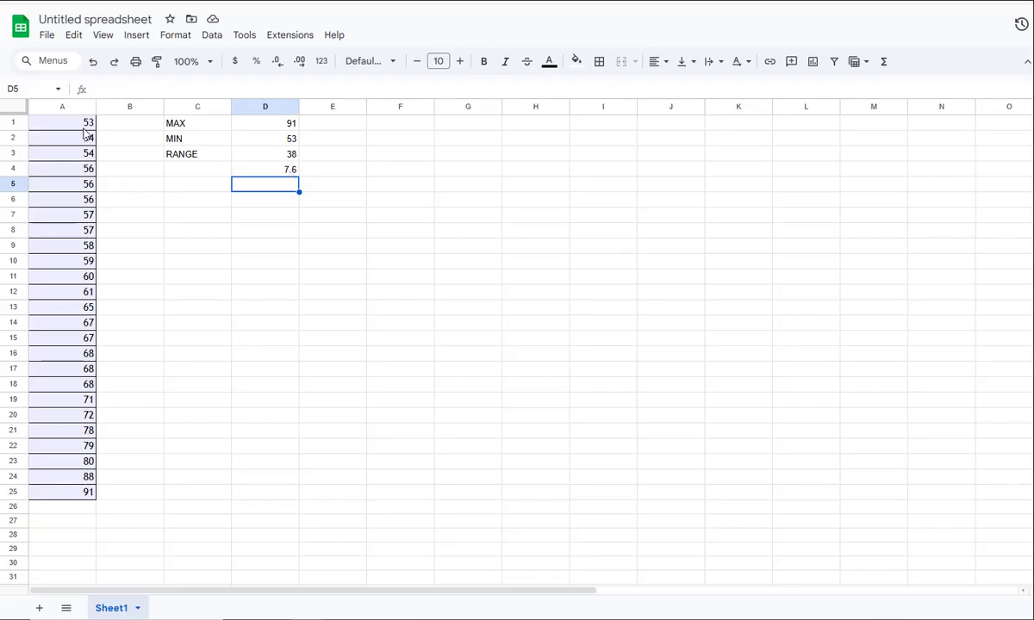
Switch to the homework question, reveal the class width answer in part b, and highlight "class width of 10" in the instructions
{"action": "key", "text": "ctrl+Tab"}
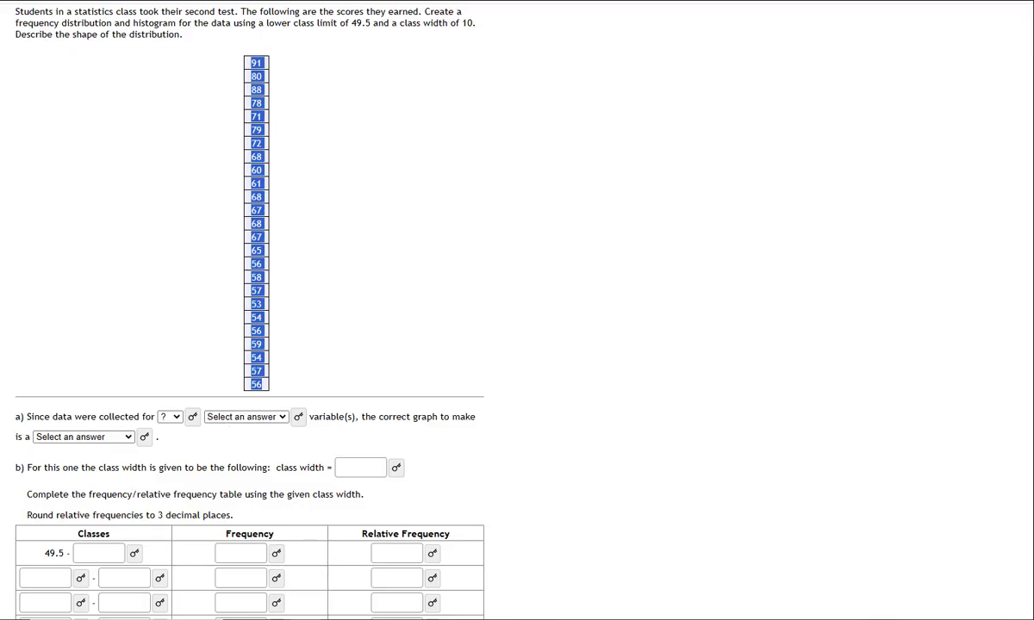
{"action": "key", "text": "ctrl+Tab"}
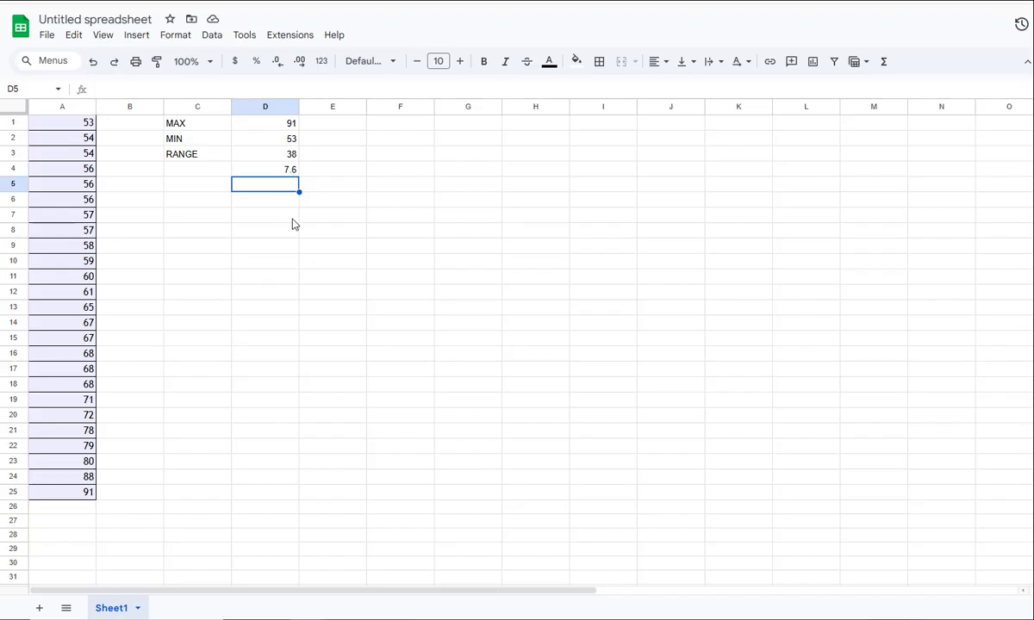
{"action": "key", "text": "ctrl+Tab"}
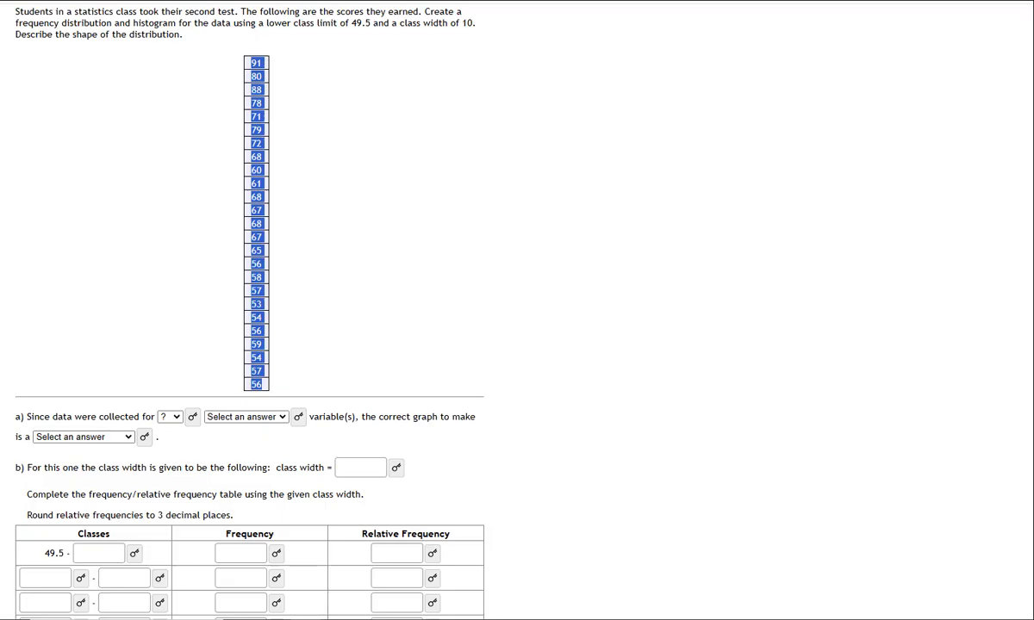
{"action": "left_click", "coordinate": [398, 467]}
{"action": "scroll", "coordinate": [398, 471], "scroll_direction": "down", "scroll_amount": 3}
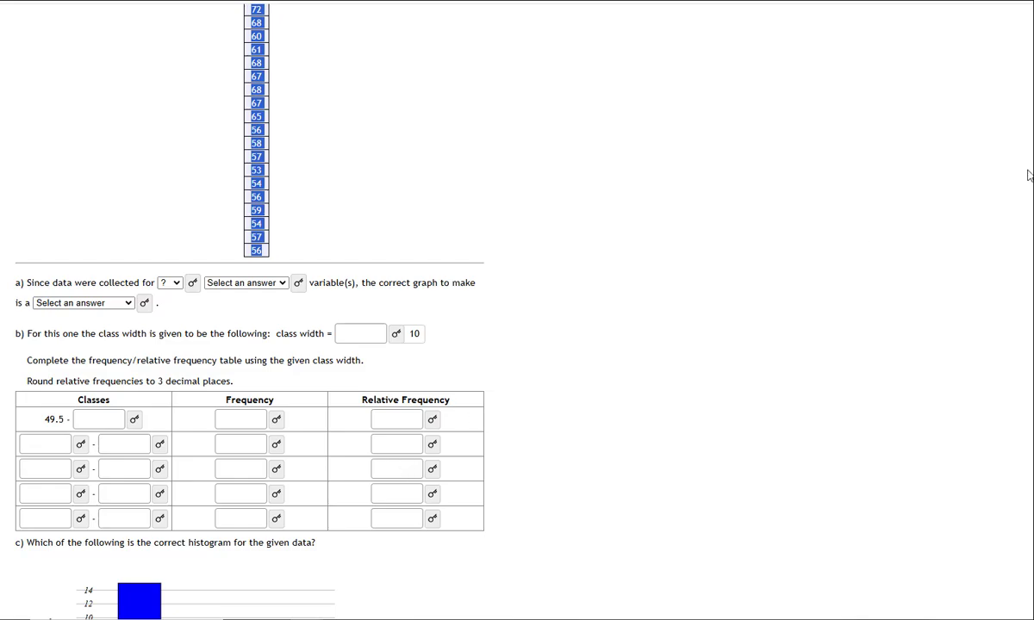
{"action": "scroll", "coordinate": [250, 345], "scroll_direction": "up", "scroll_amount": 5}
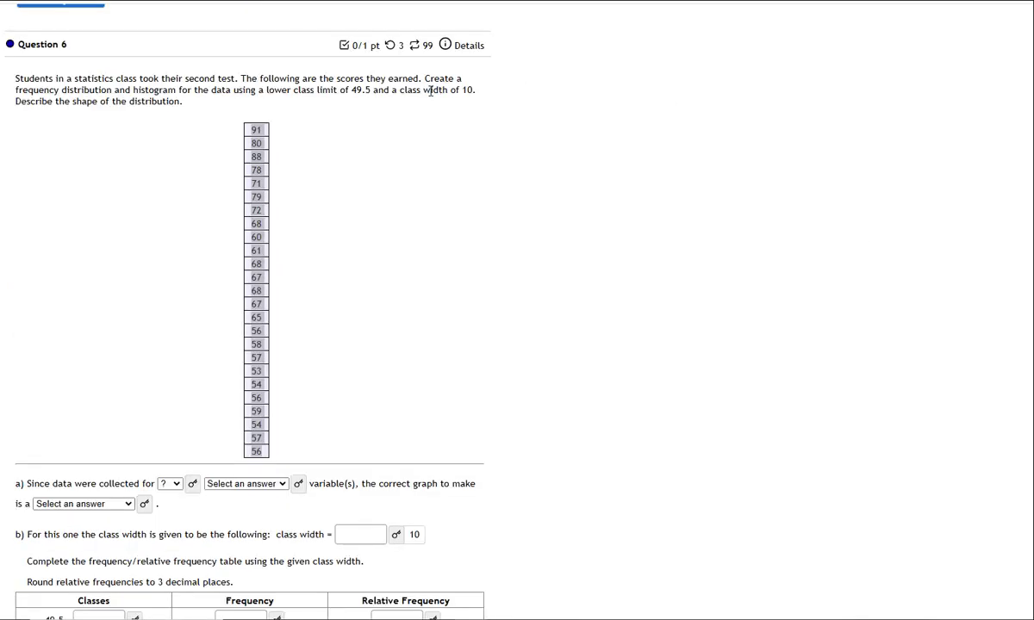
{"action": "left_click_drag", "start_coordinate": [399, 90], "coordinate": [473, 89]}
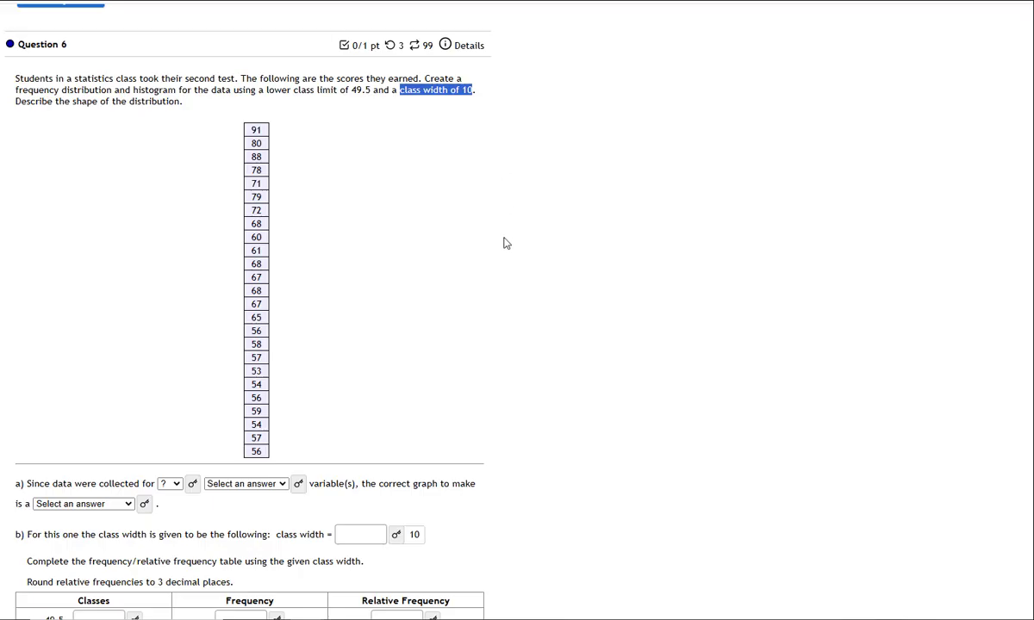
Enter 59.5 as the upper limit of the first class, starting at 49.5, and submit the question for checking
{"action": "scroll", "coordinate": [503, 240], "scroll_direction": "down", "scroll_amount": 3}
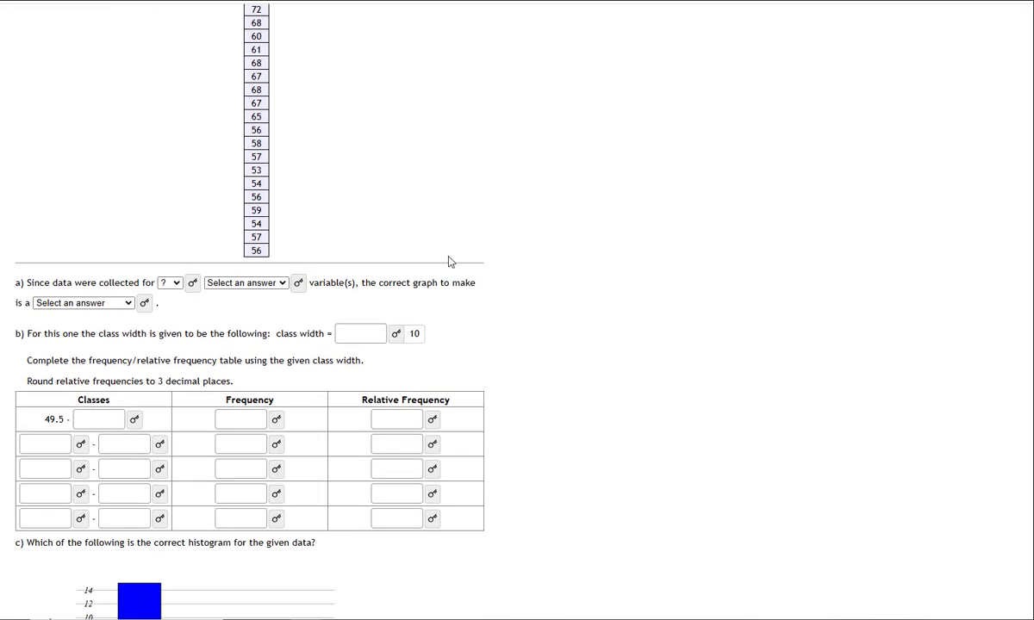
{"action": "left_click", "coordinate": [96, 416]}
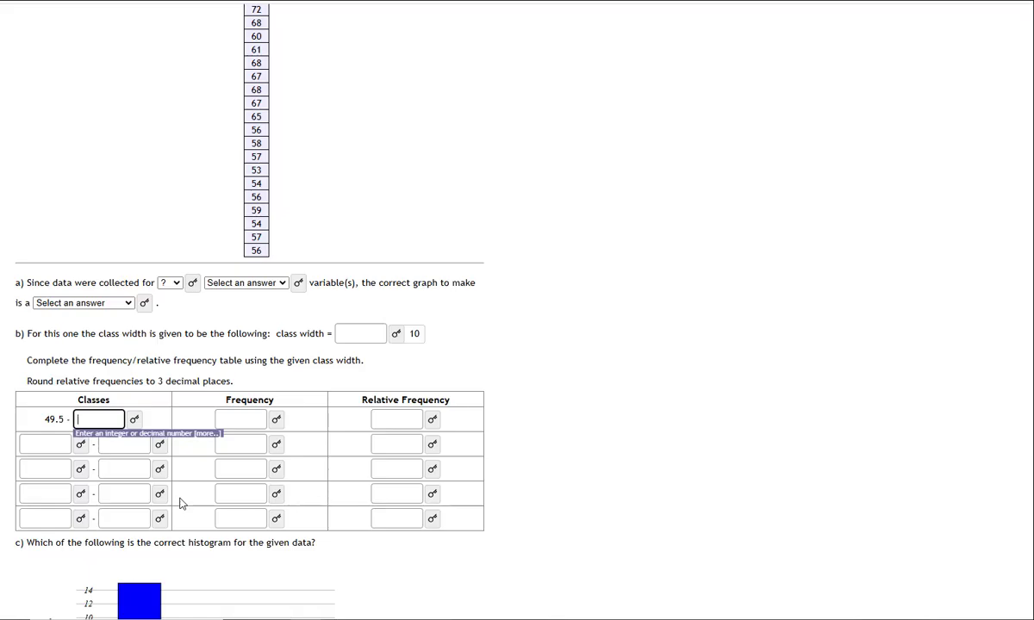
{"action": "type", "text": "59.5"}
{"action": "scroll", "coordinate": [198, 500], "scroll_direction": "up", "scroll_amount": 3}
{"action": "scroll", "coordinate": [417, 353], "scroll_direction": "down", "scroll_amount": 1}
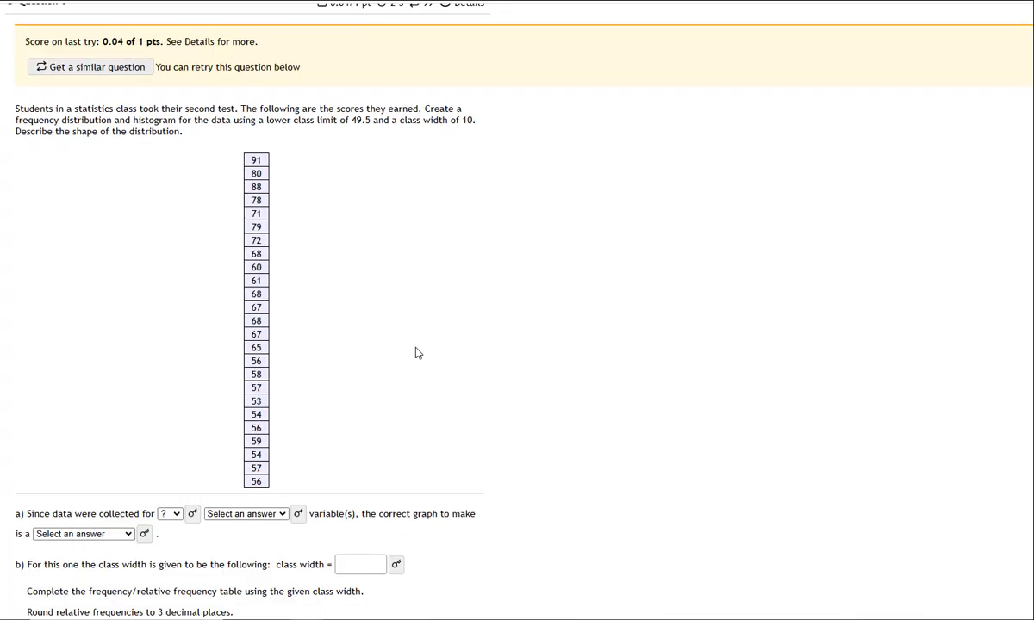
{"action": "scroll", "coordinate": [417, 353], "scroll_direction": "down", "scroll_amount": 4}
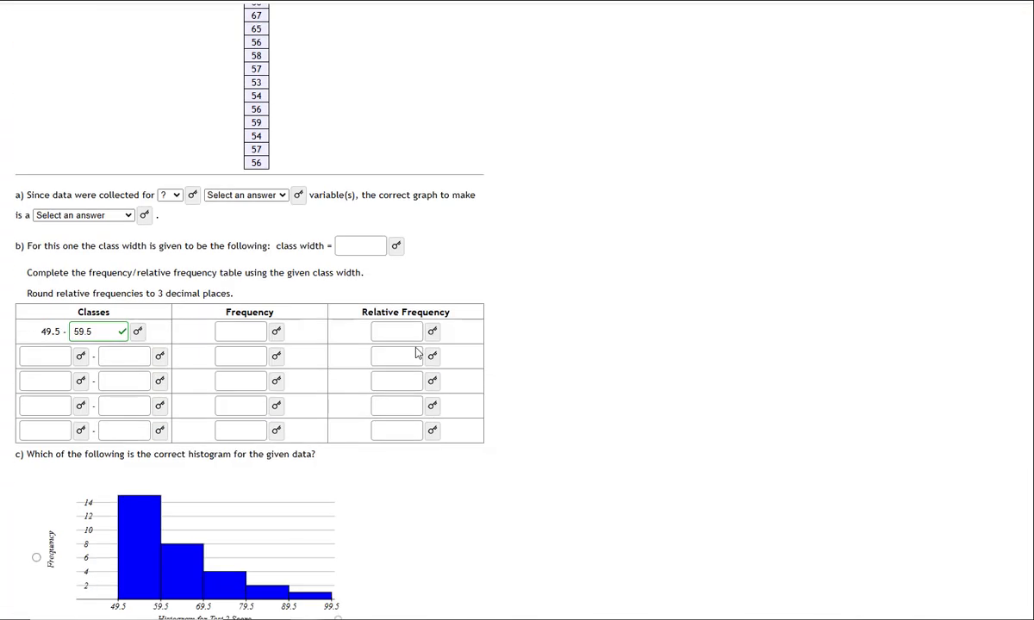
Fill in the second class of the frequency table with limits 59.5 and 69.5
{"action": "left_click", "coordinate": [67, 354]}
{"action": "type", "text": "59.5"}
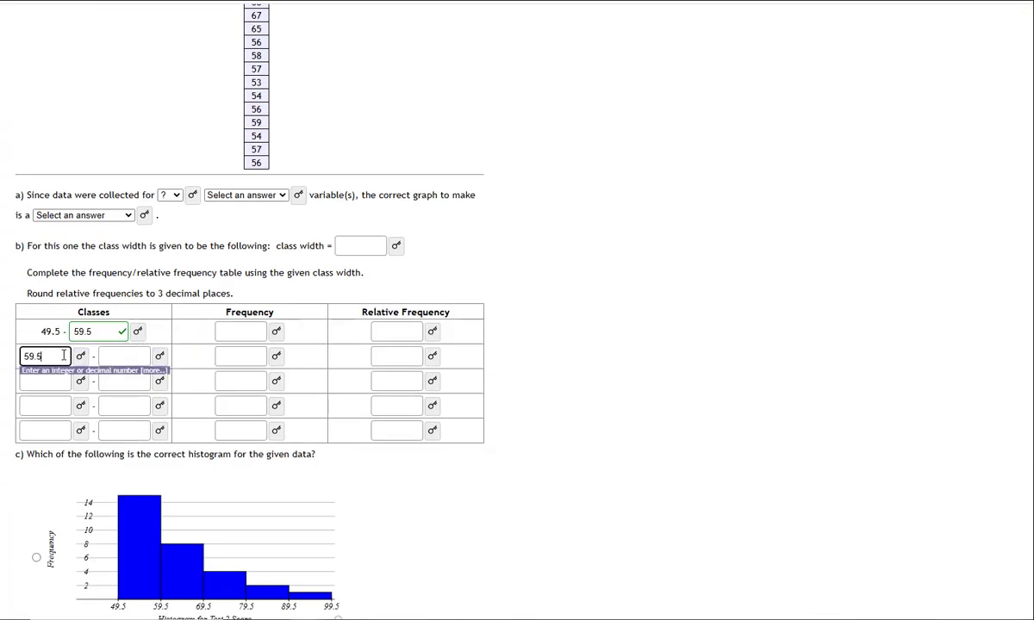
{"action": "left_click", "coordinate": [129, 355]}
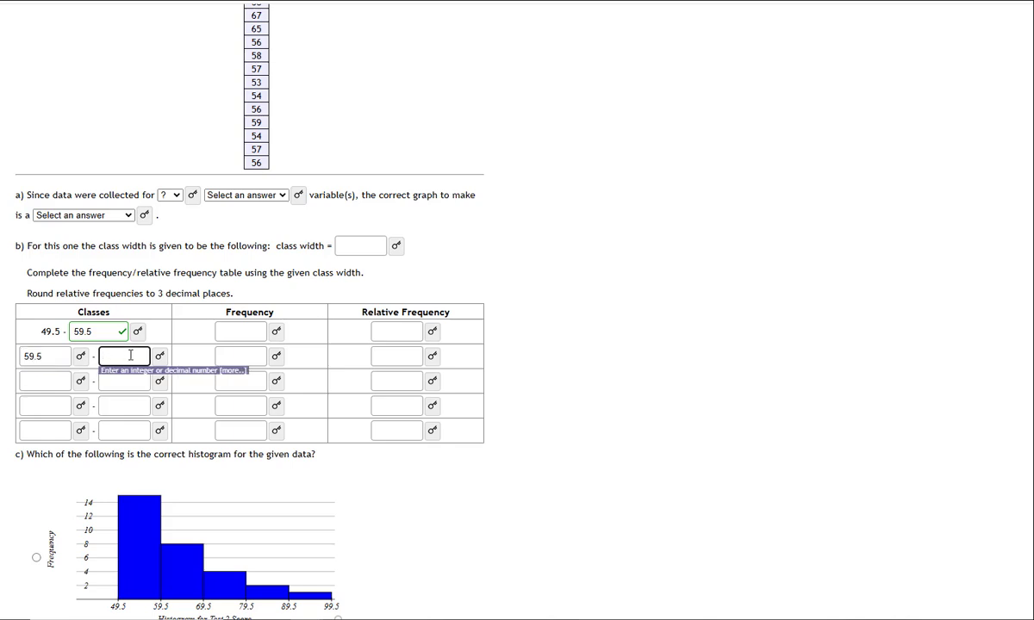
{"action": "type", "text": "69.5"}
{"action": "left_click", "coordinate": [161, 334]}
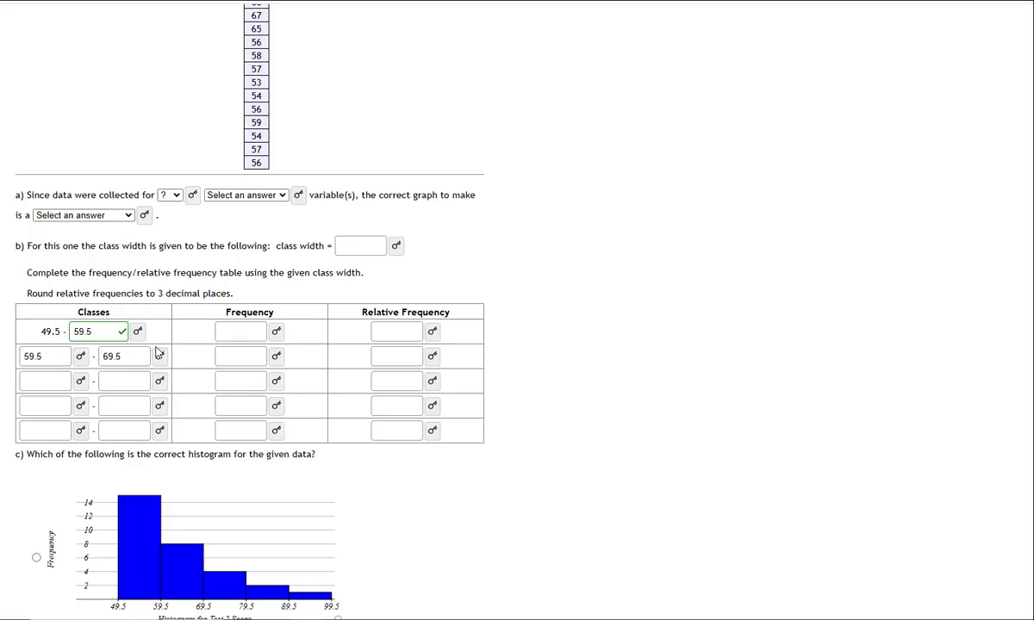
{"action": "left_click", "coordinate": [82, 358]}
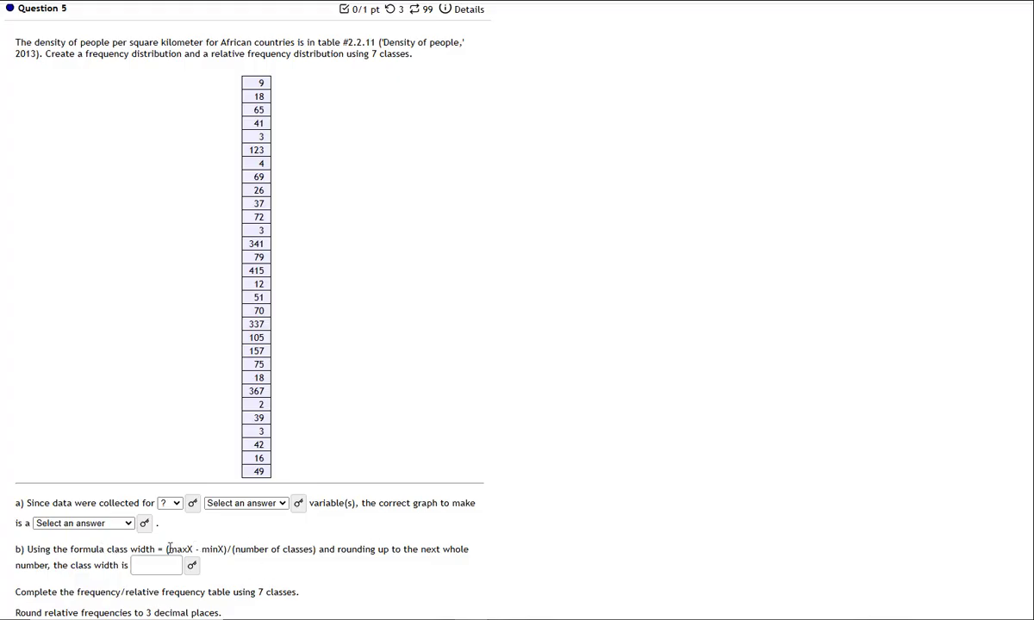
Highlight the class width formula in Question 5, and clear all the old scores from column A in Google Sheets
{"action": "left_click_drag", "start_coordinate": [167, 548], "coordinate": [319, 555]}
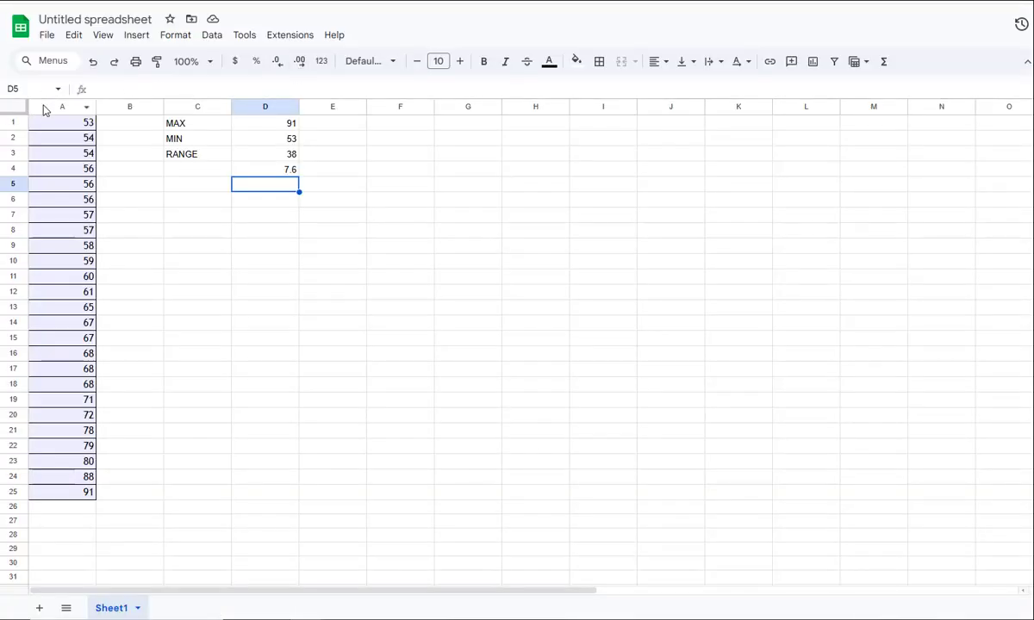
{"action": "left_click", "coordinate": [42, 104]}
{"action": "key", "text": "Delete"}
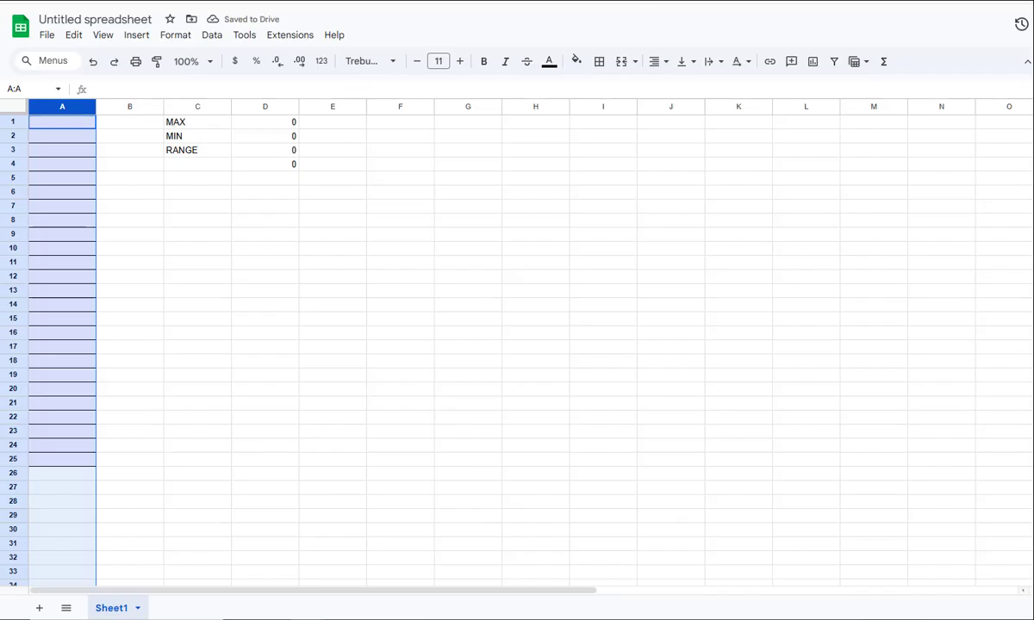
Copy the population density values from Question 5 and paste them into column A of the spreadsheet, starting at A1
{"action": "key", "text": "alt+Tab"}
{"action": "left_click_drag", "start_coordinate": [244, 82], "coordinate": [264, 471]}
{"action": "key", "text": "ctrl+c"}
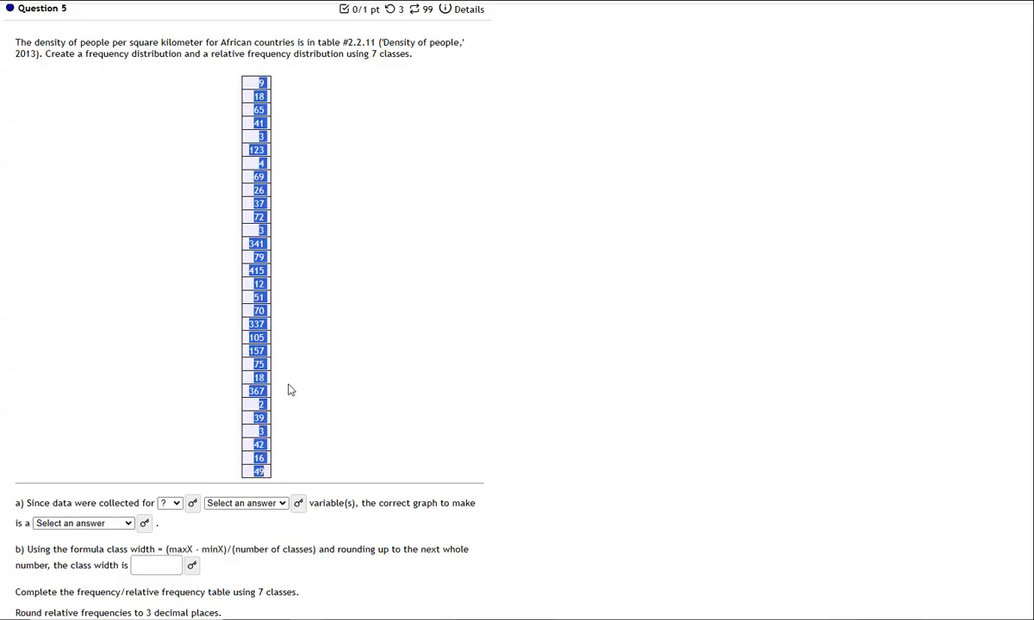
{"action": "key", "text": "alt+Tab"}
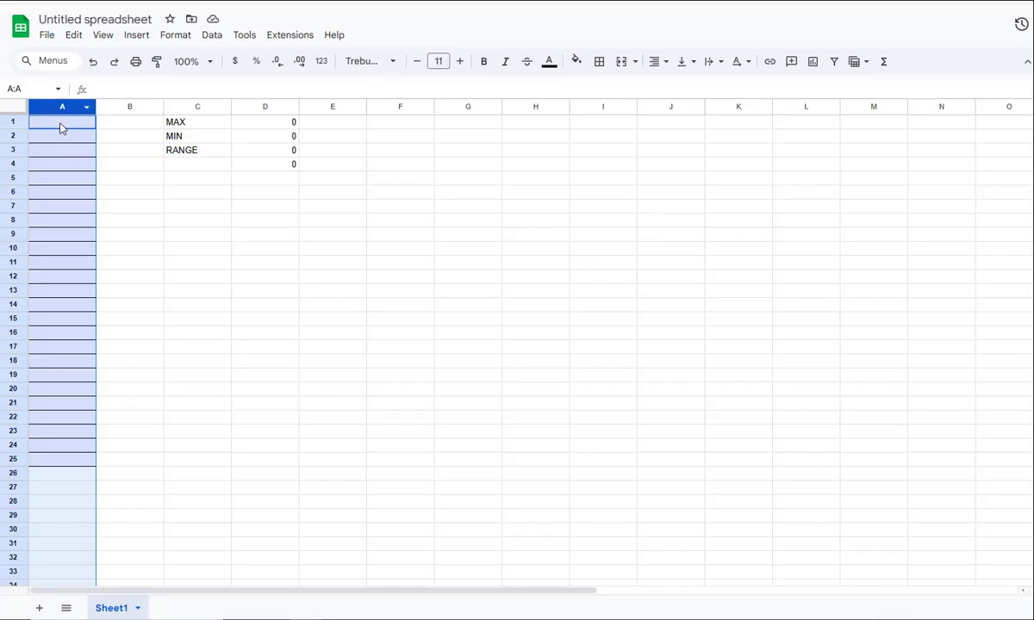
{"action": "left_click", "coordinate": [61, 128]}
{"action": "key", "text": "ctrl+v"}
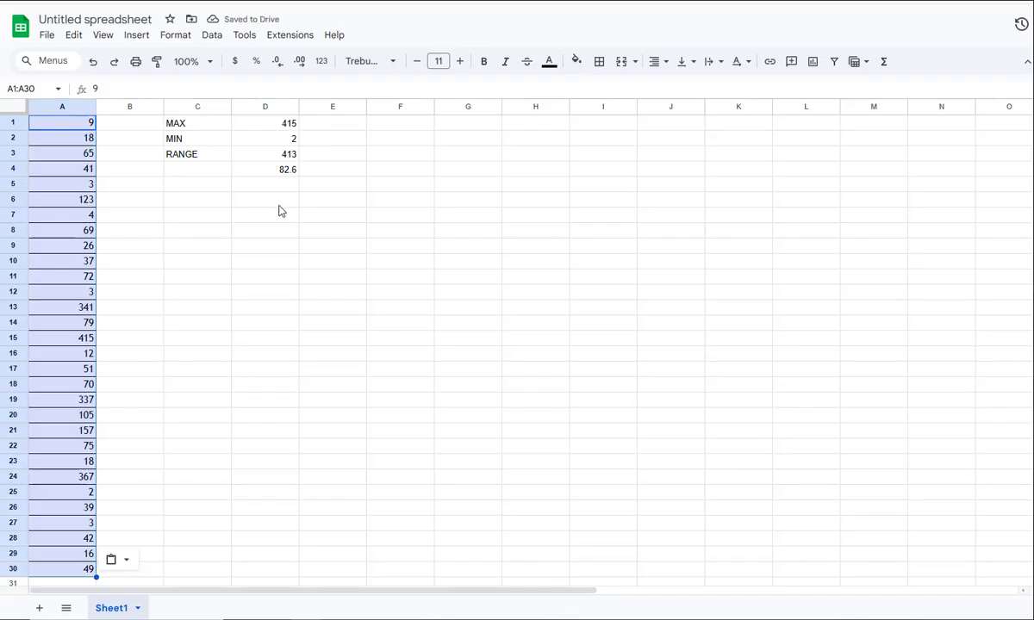
Review the MAX formula and the new data, and change the D4 formula to =D3/7 for seven classes
{"action": "left_click", "coordinate": [279, 131]}
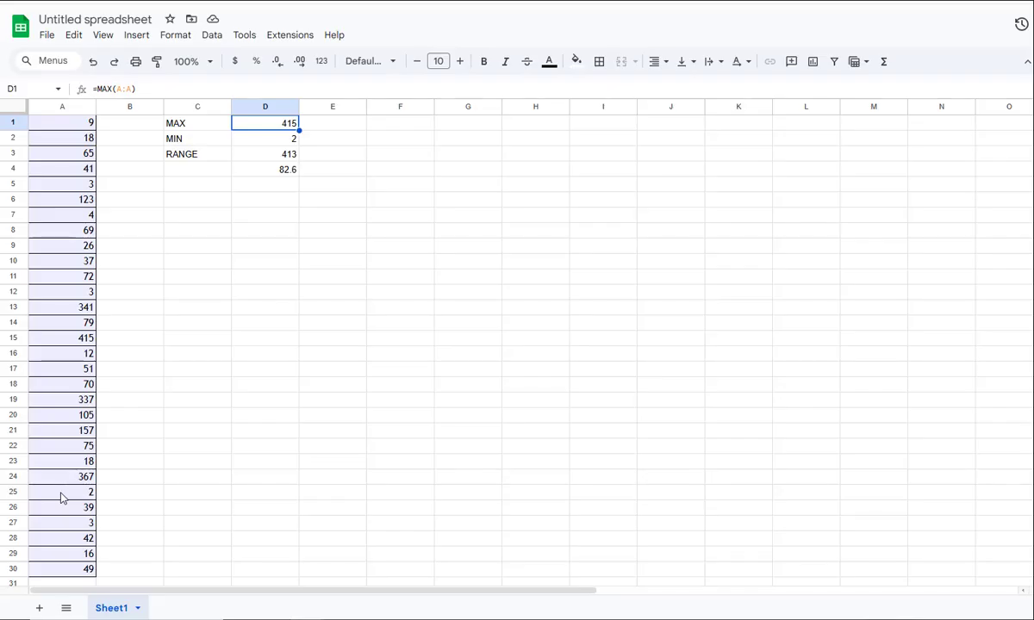
{"action": "scroll", "coordinate": [62, 498], "scroll_direction": "down", "scroll_amount": 2}
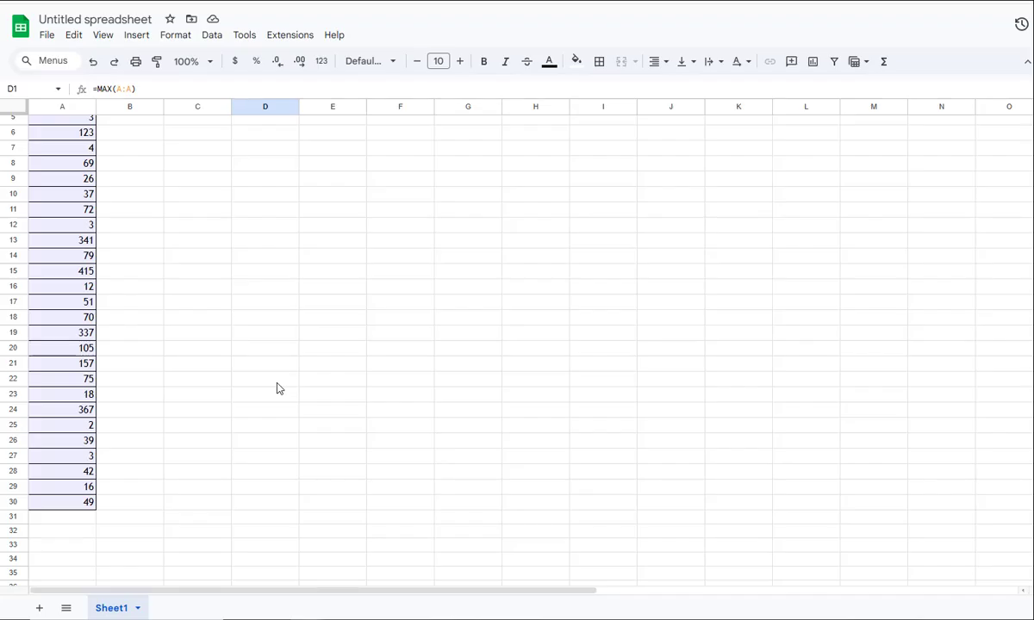
{"action": "scroll", "coordinate": [321, 176], "scroll_direction": "up", "scroll_amount": 2}
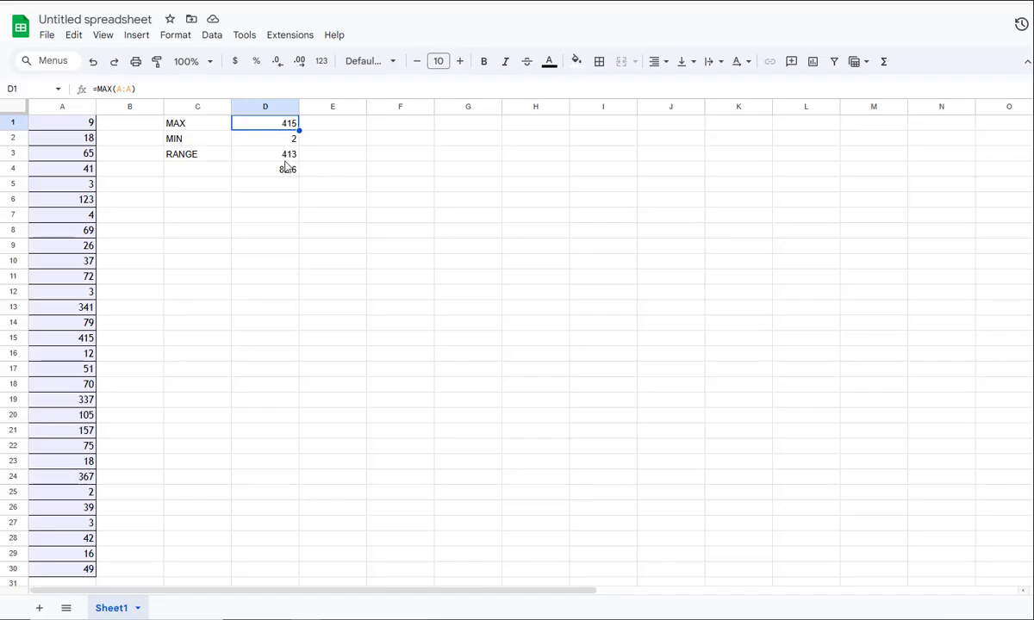
{"action": "left_click", "coordinate": [285, 170]}
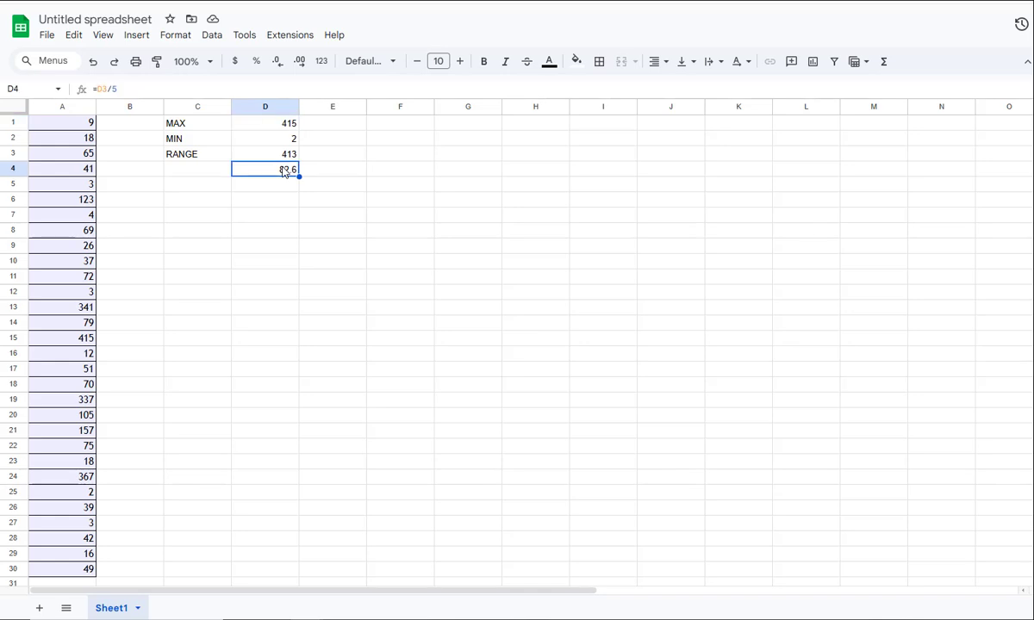
{"action": "left_click", "coordinate": [120, 89]}
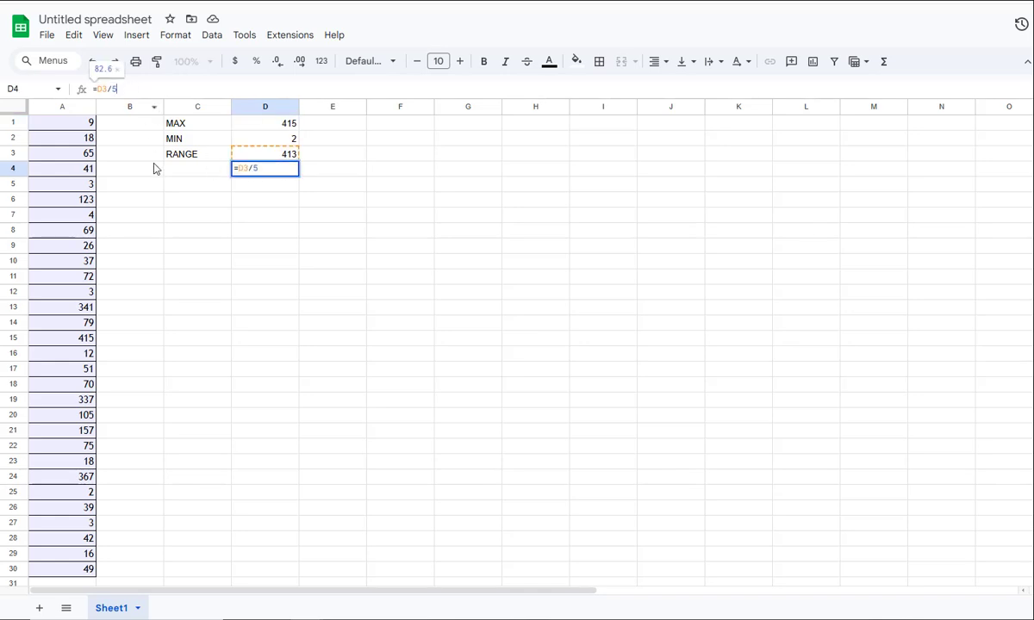
{"action": "key", "text": "BackSpace"}
{"action": "type", "text": "7"}
{"action": "key", "text": "Return"}
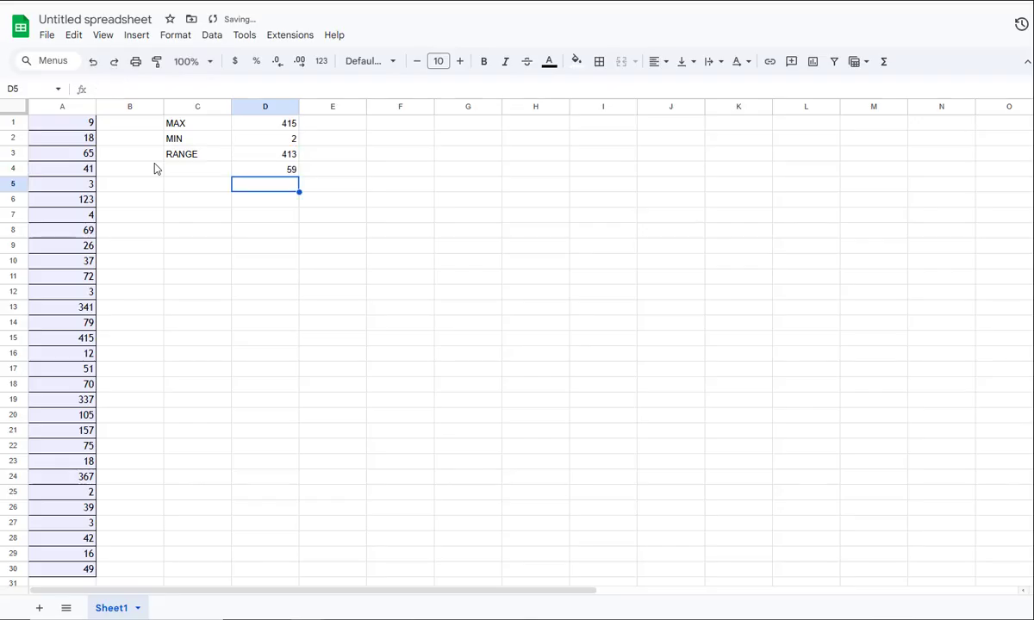
Format the class width in D4 to show four decimal places
{"action": "left_click", "coordinate": [288, 171]}
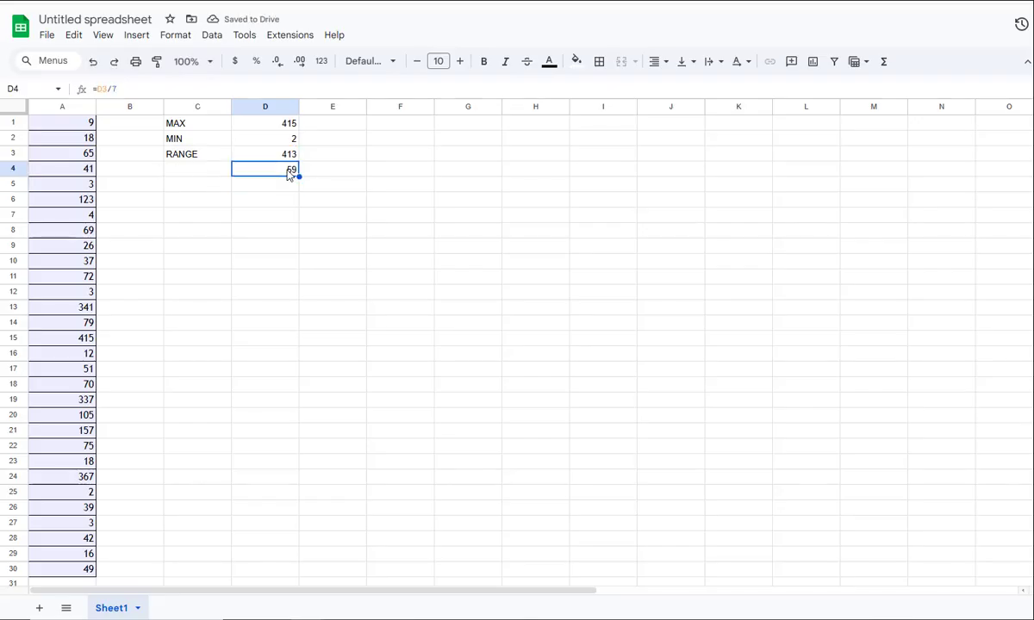
{"action": "left_click", "coordinate": [301, 62]}
{"action": "left_click", "coordinate": [300, 62]}
{"action": "left_click", "coordinate": [300, 62]}
{"action": "left_click", "coordinate": [300, 62]}
Compare Question 5's class width rounding rule and class table with the class width calculated in the spreadsheet
{"action": "left_click", "coordinate": [379, 2]}
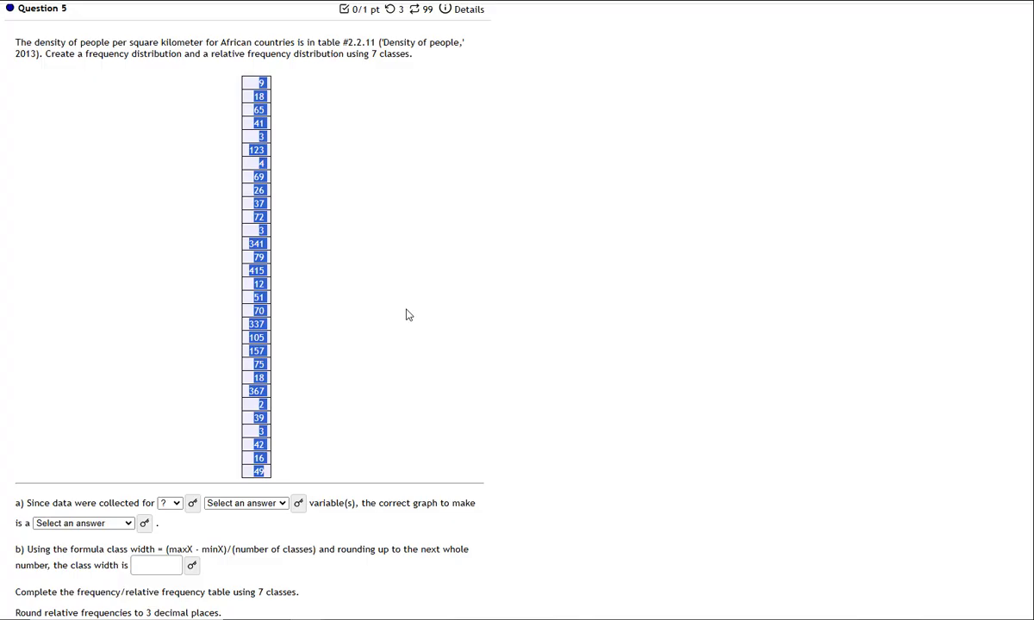
{"action": "left_click", "coordinate": [413, 2]}
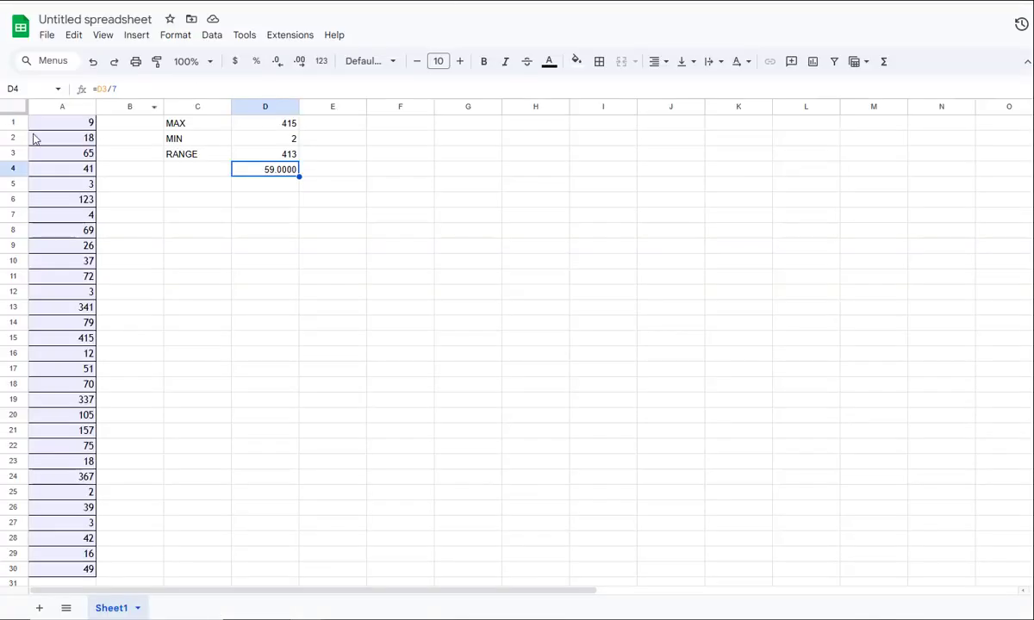
{"action": "left_click", "coordinate": [482, 2]}
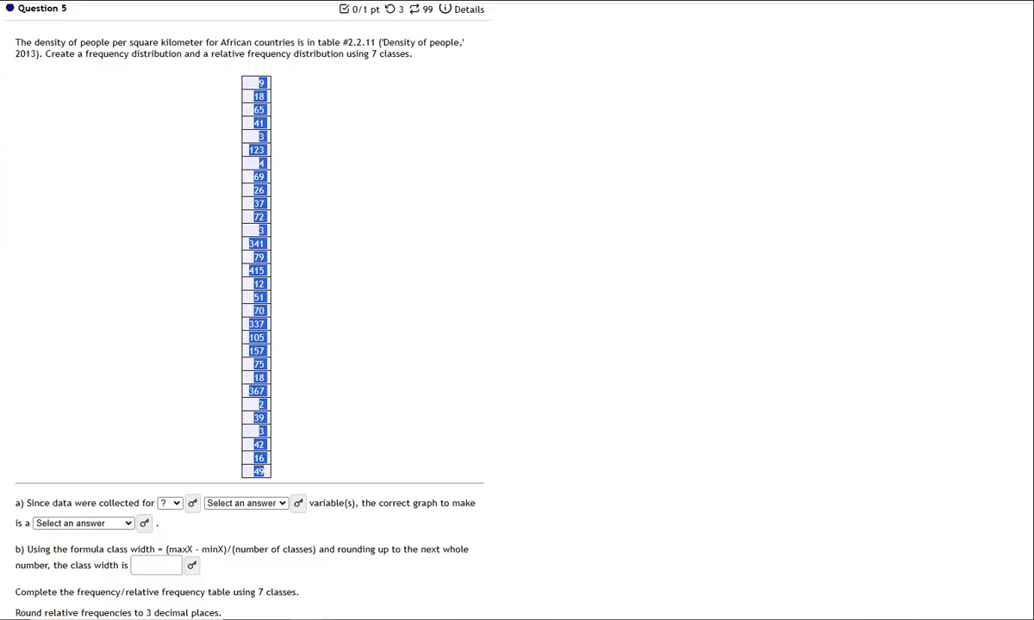
{"action": "scroll", "coordinate": [350, 238], "scroll_direction": "down", "scroll_amount": 4}
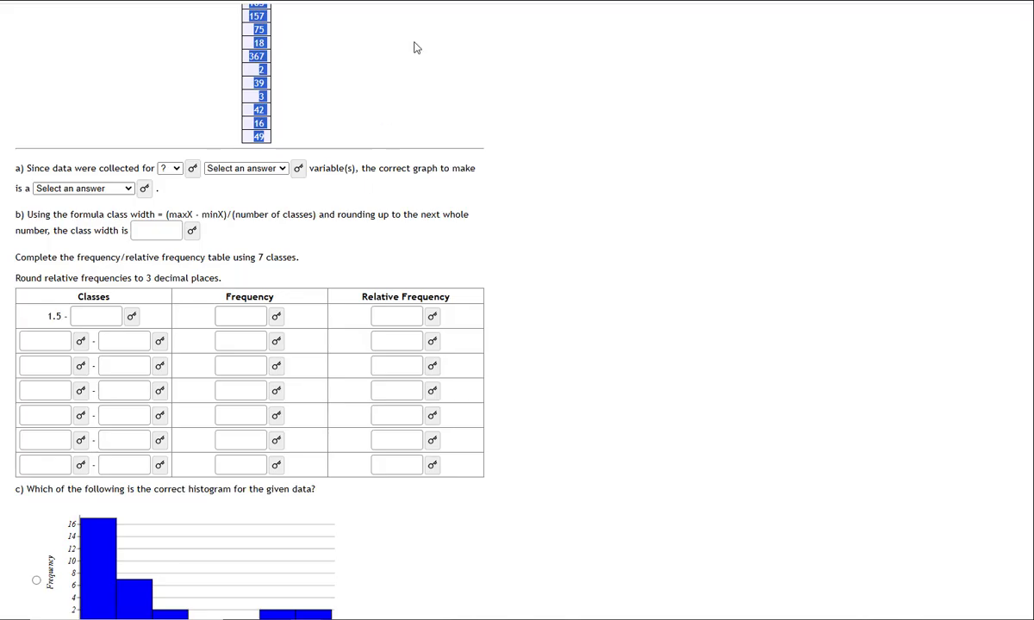
{"action": "left_click", "coordinate": [420, 2]}
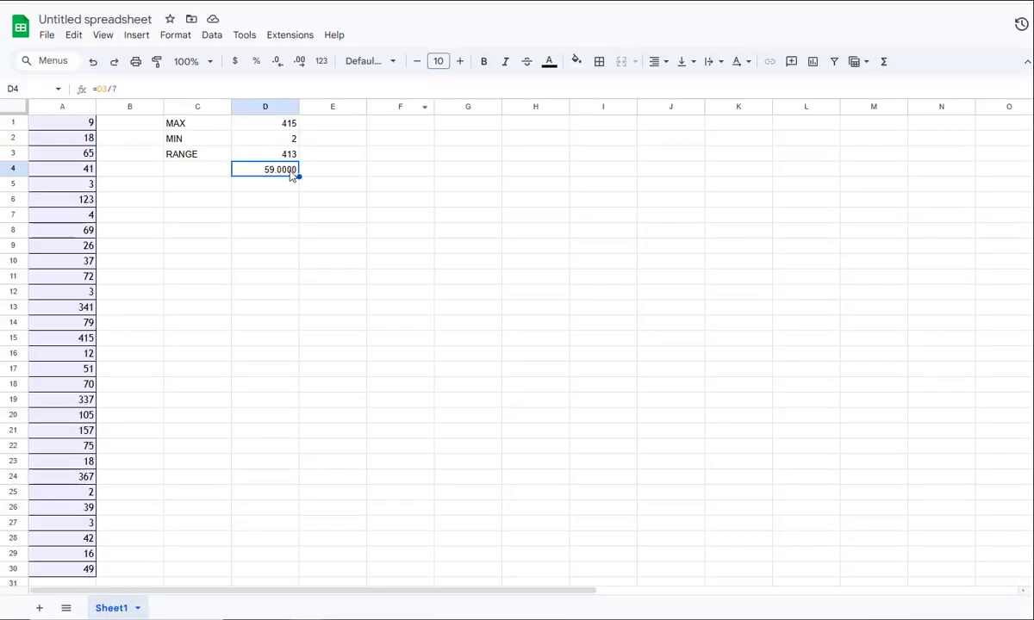
{"action": "left_click", "coordinate": [483, 2]}
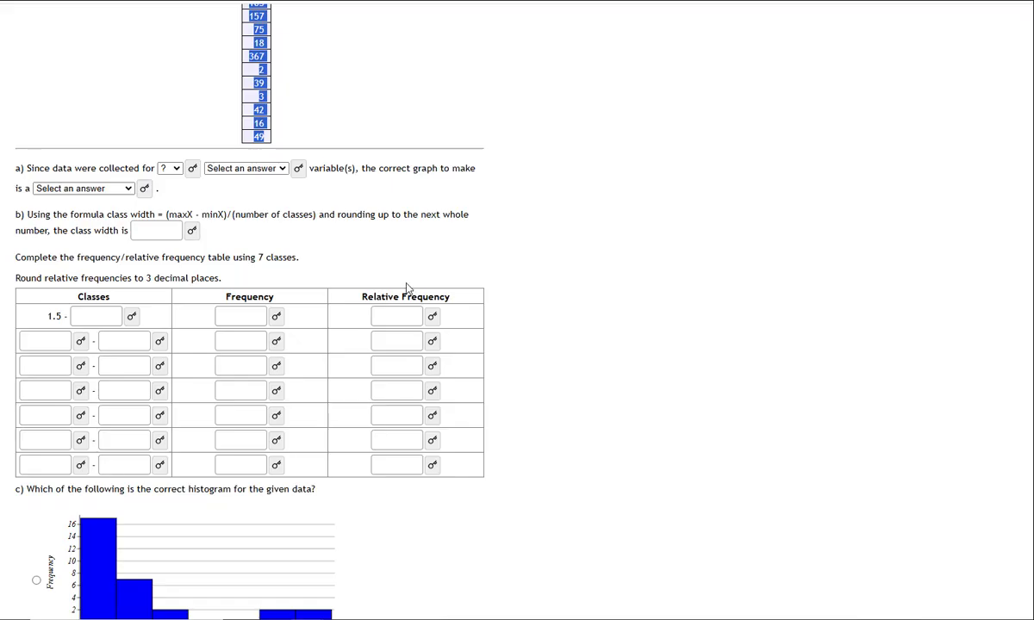
Switch to the spreadsheet and enter 1.5 in D6 as the first lower class boundary
{"action": "left_click", "coordinate": [586, 2]}
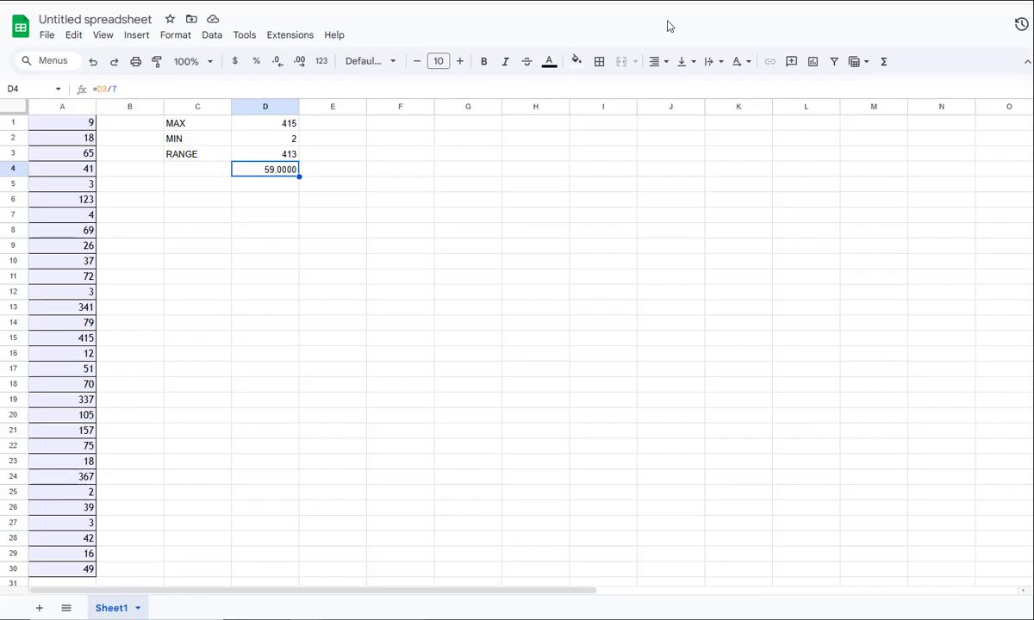
{"action": "left_click", "coordinate": [276, 203]}
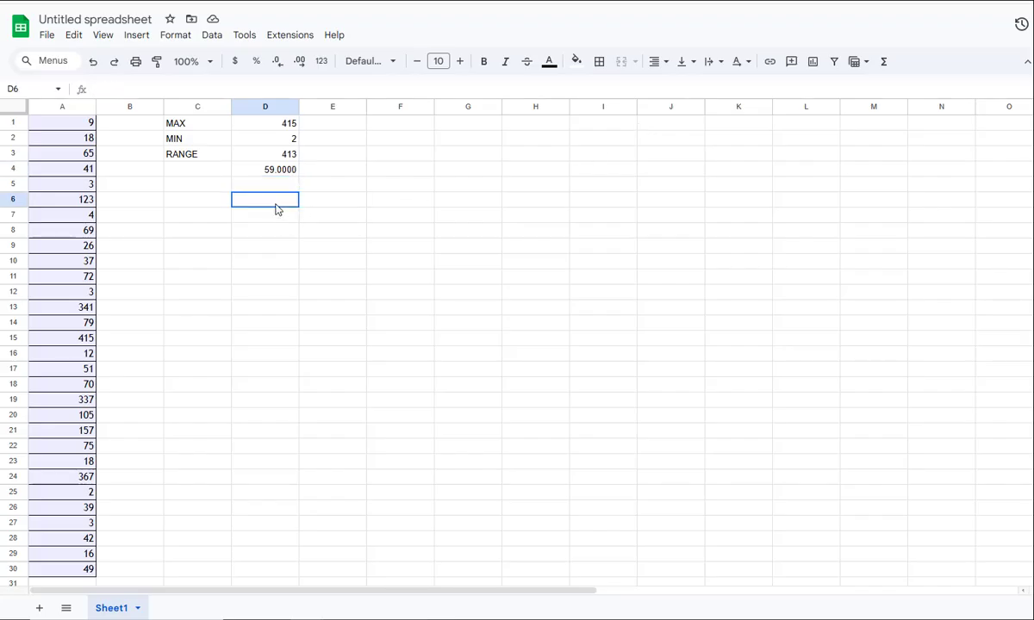
{"action": "type", "text": "1.5"}
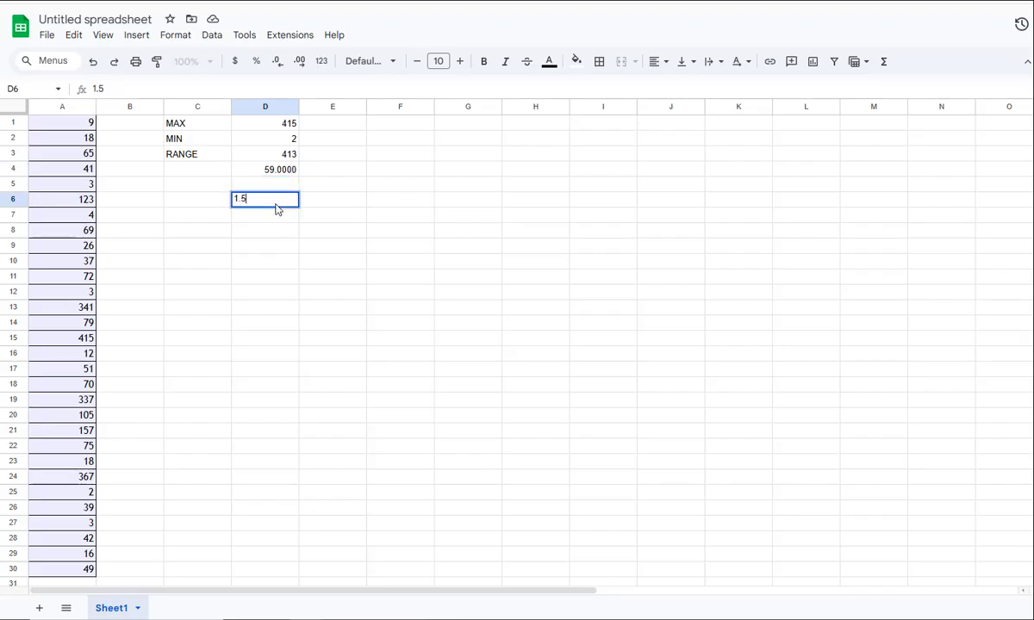
{"action": "key", "text": "Return"}
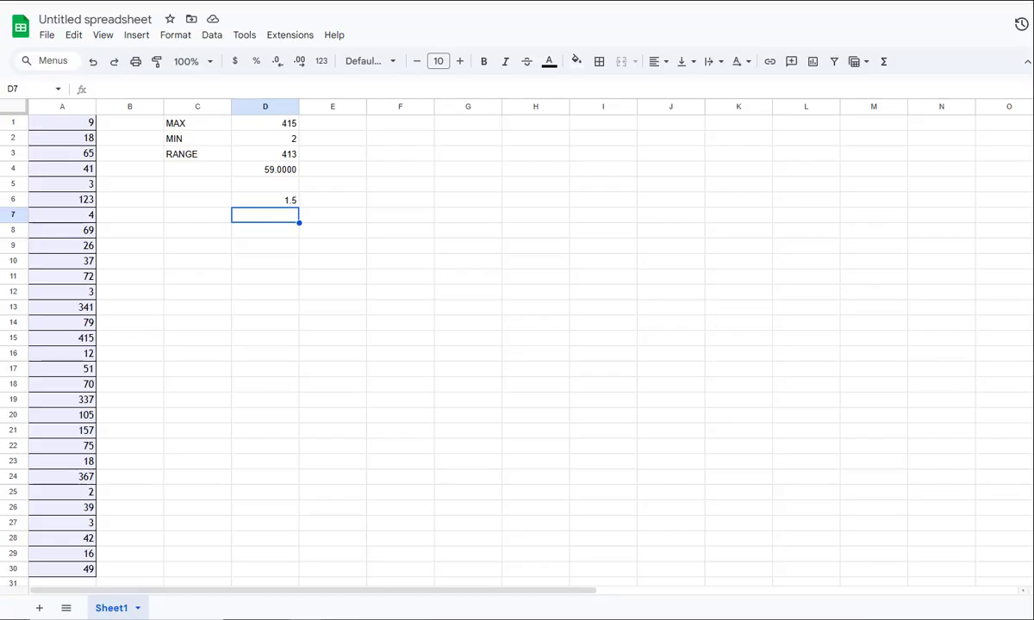
Switch to the homework and submit 61.5 as the second class's lower boundary in the frequency table
{"action": "key", "text": "ctrl+shift+Tab"}
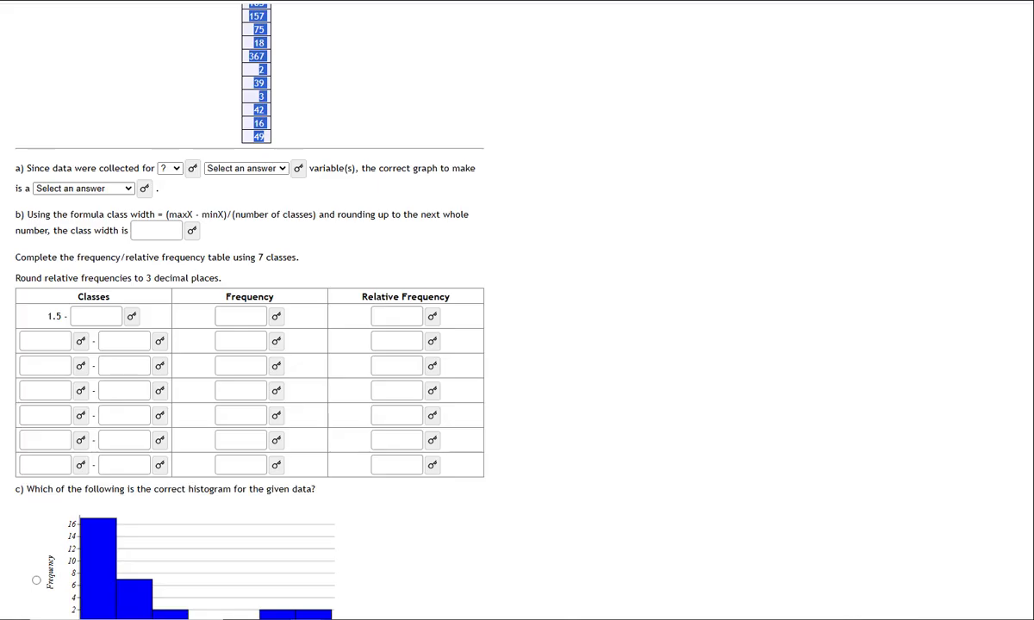
{"action": "left_click", "coordinate": [47, 341]}
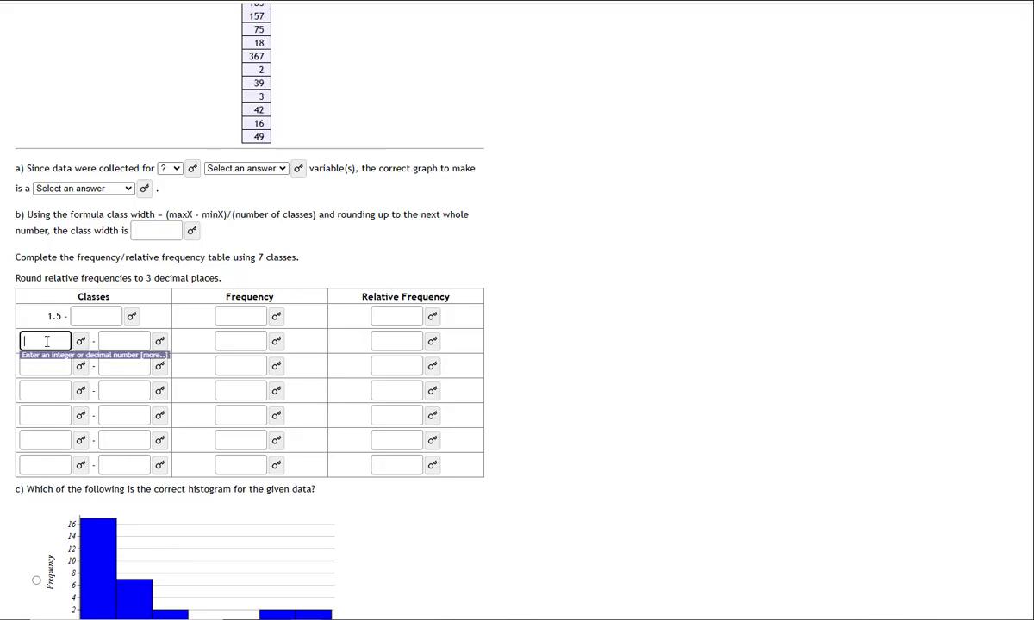
{"action": "type", "text": "61.5"}
{"action": "key", "text": "Return"}
{"action": "scroll", "coordinate": [162, 378], "scroll_direction": "down", "scroll_amount": 5}
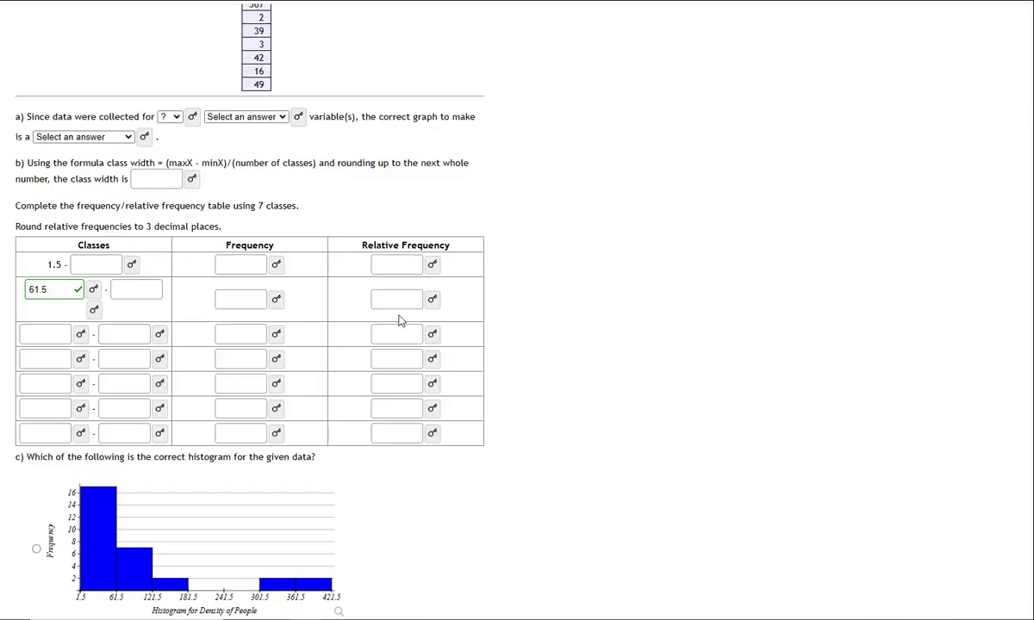
In the spreadsheet, enter =D6+60 in D7 and fill the formula down through D25
{"action": "key", "text": "ctrl+Tab"}
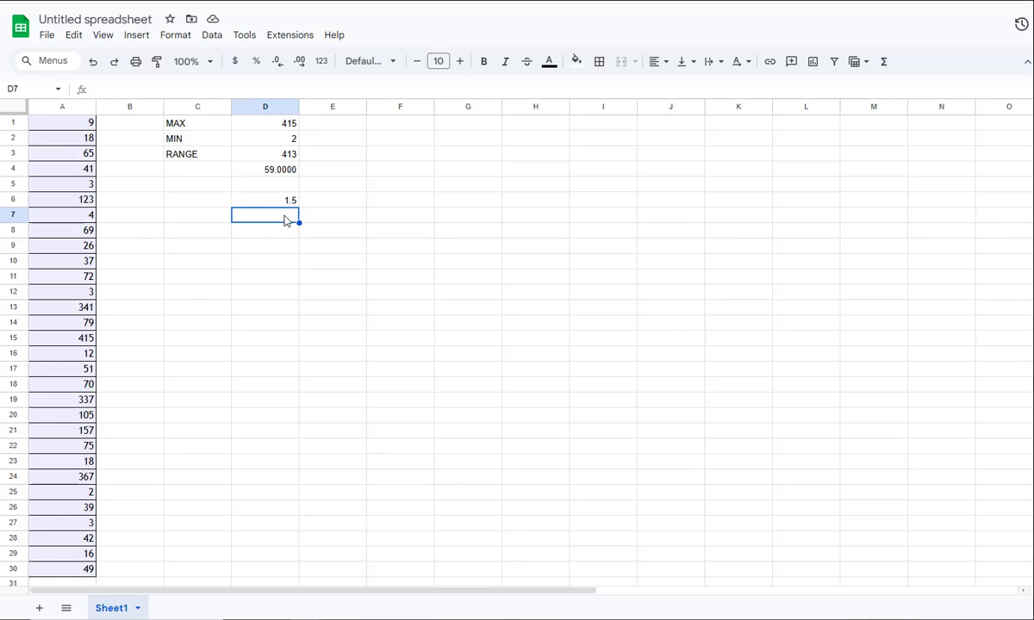
{"action": "type", "text": "="}
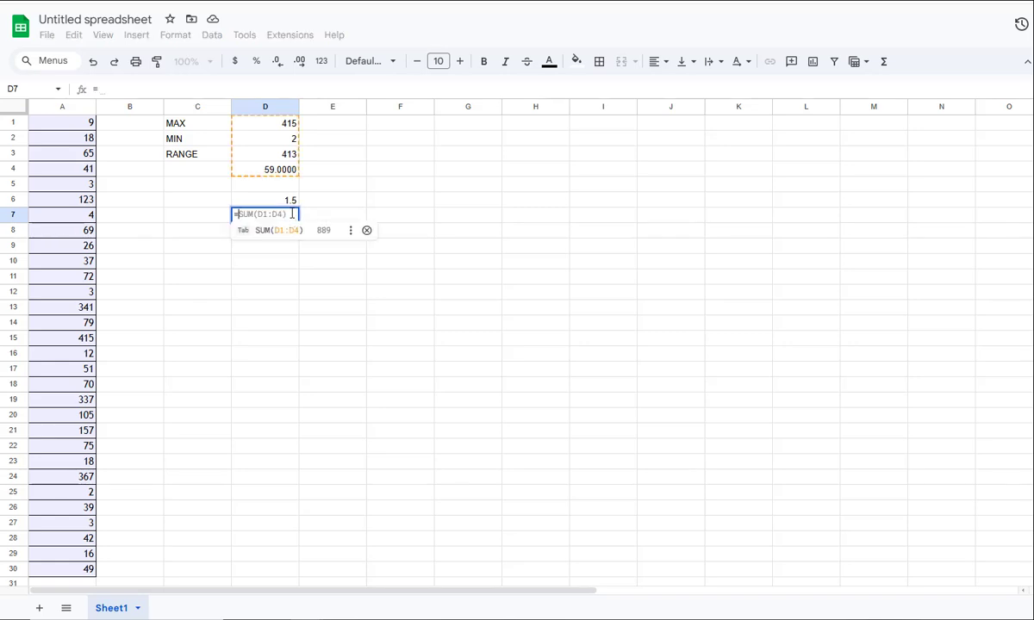
{"action": "left_click", "coordinate": [290, 201]}
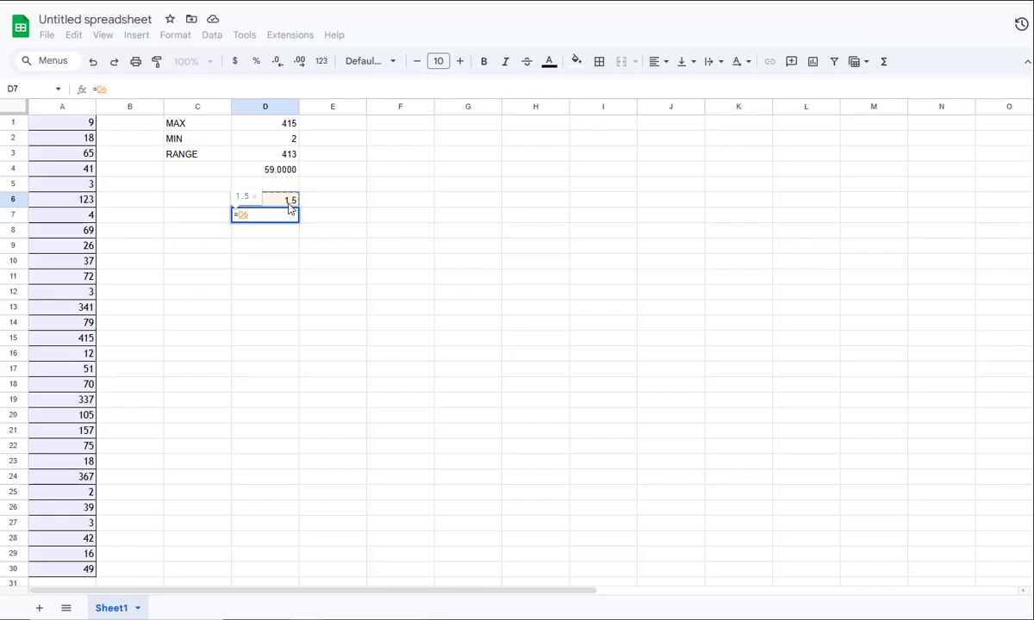
{"action": "type", "text": "+60"}
{"action": "key", "text": "Return"}
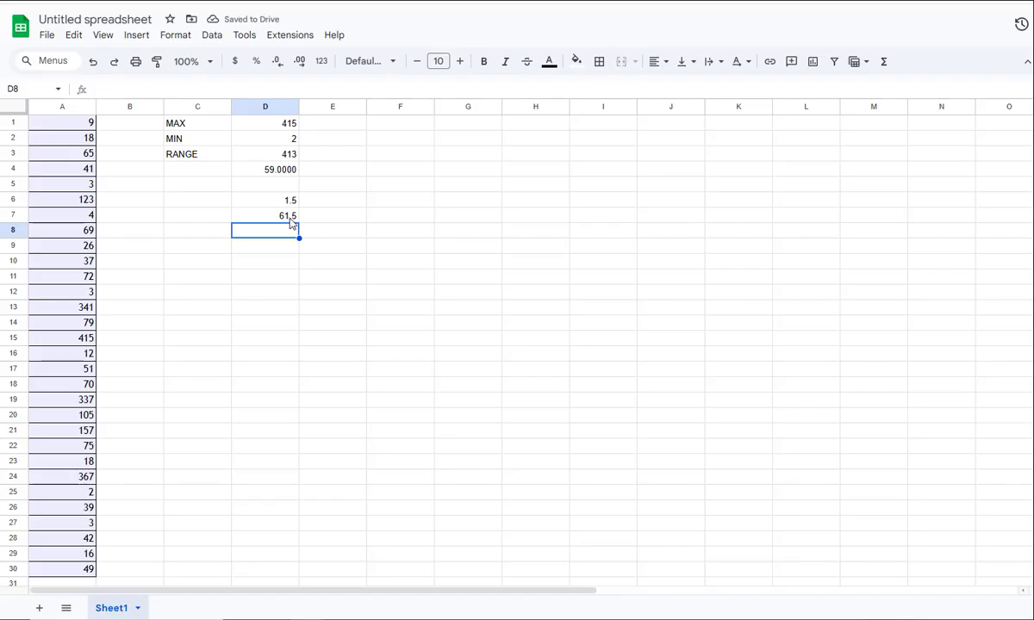
{"action": "left_click", "coordinate": [291, 220]}
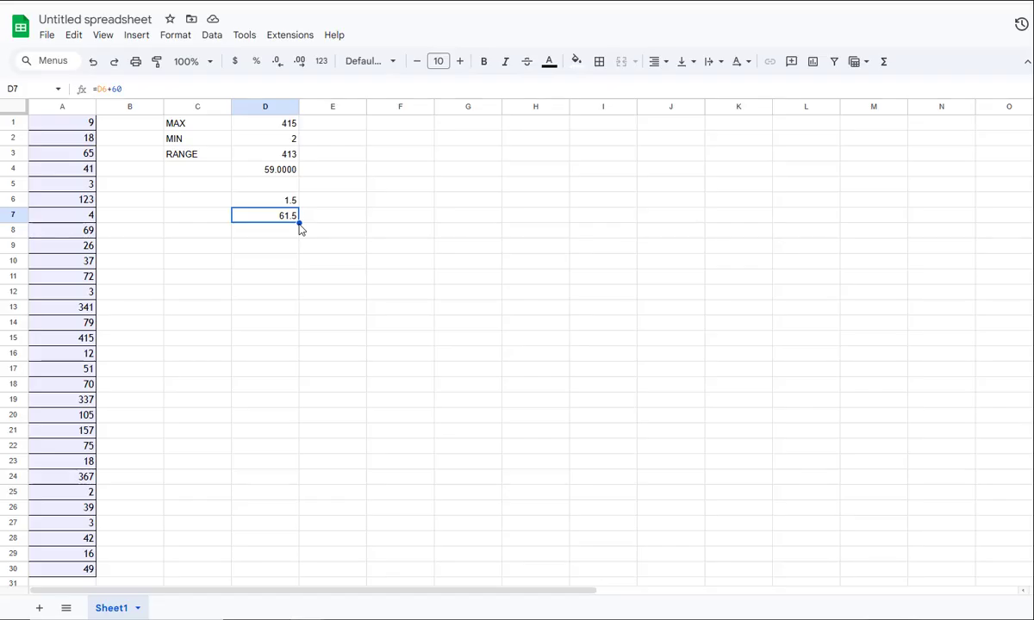
{"action": "left_click_drag", "start_coordinate": [298, 223], "coordinate": [298, 491]}
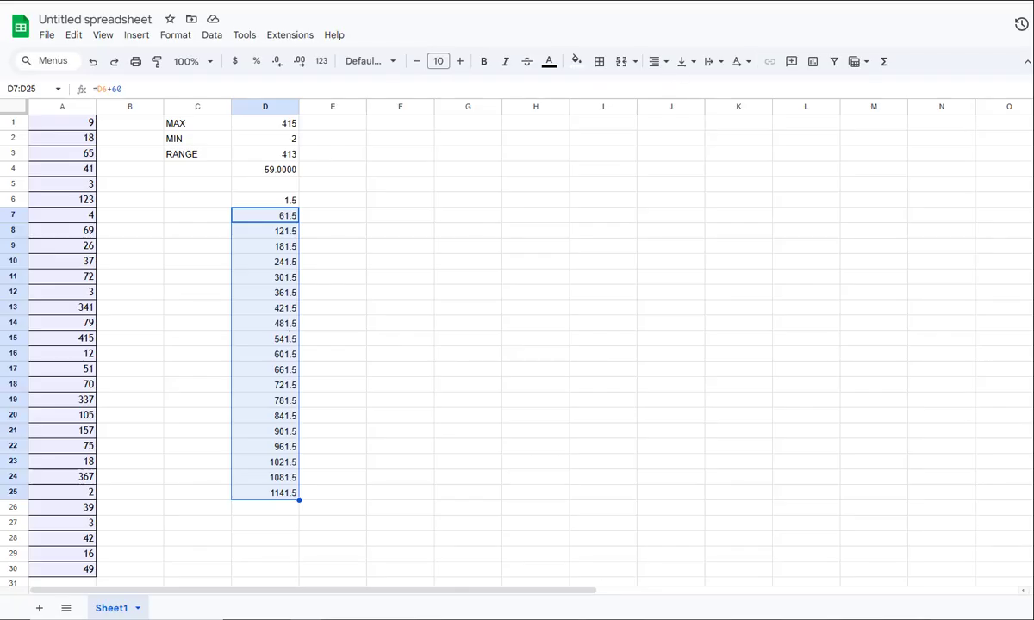
Arrange the spreadsheet and homework windows side by side
{"action": "left_click_drag", "start_coordinate": [618, 0], "coordinate": [618, 38]}
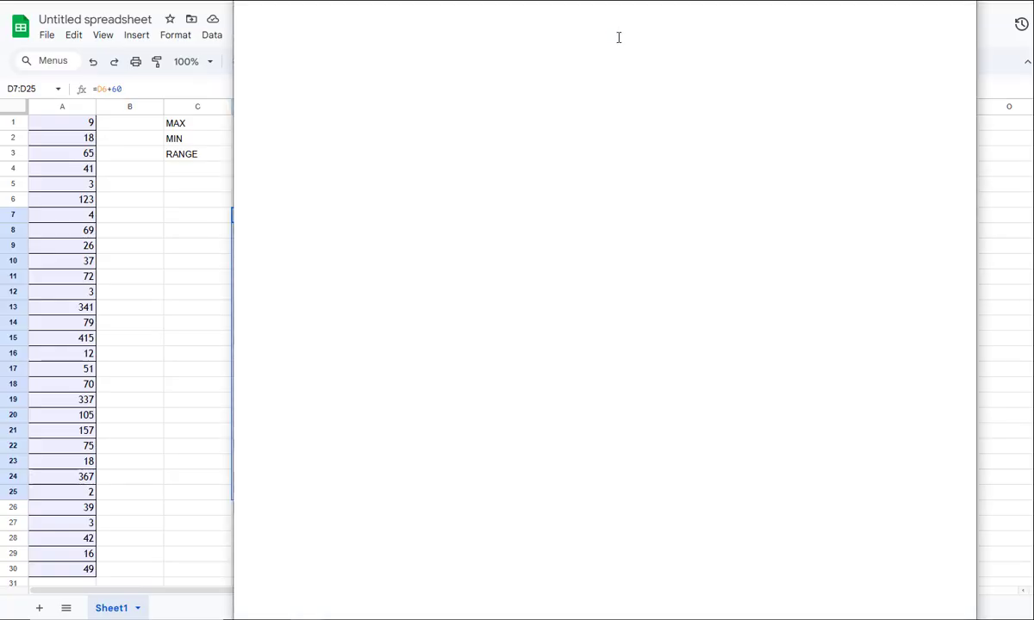
{"action": "key", "text": "super+Left"}
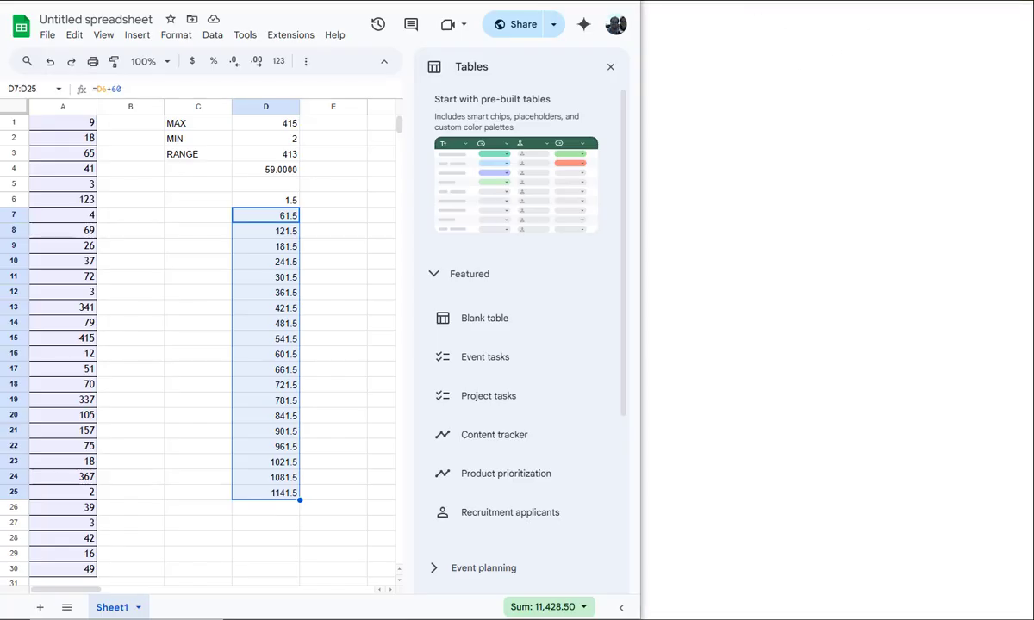
{"action": "key", "text": "alt+Tab"}
{"action": "key", "text": "super+Right"}
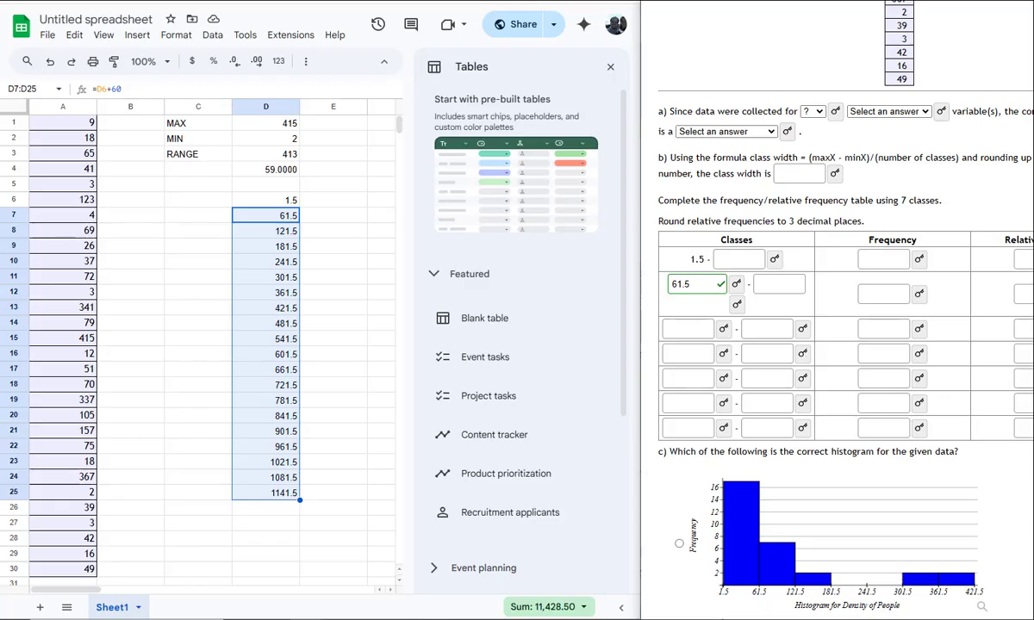
Enter 121.5 and 181.5 as the lower boundaries of the third and fourth classes in the homework table
{"action": "left_click", "coordinate": [701, 330]}
{"action": "type", "text": "121.5"}
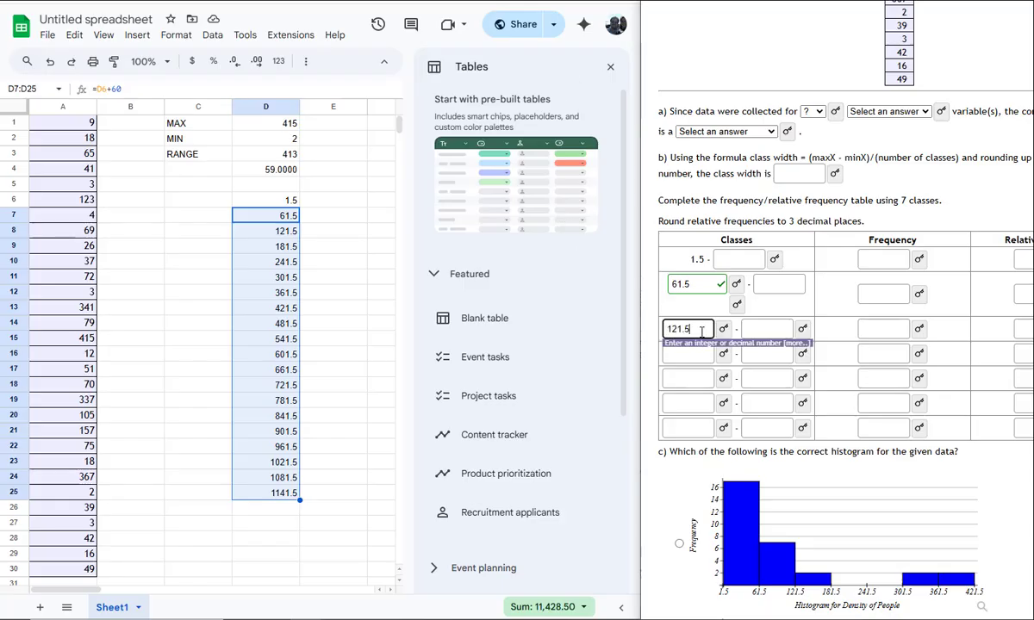
{"action": "left_click", "coordinate": [694, 352]}
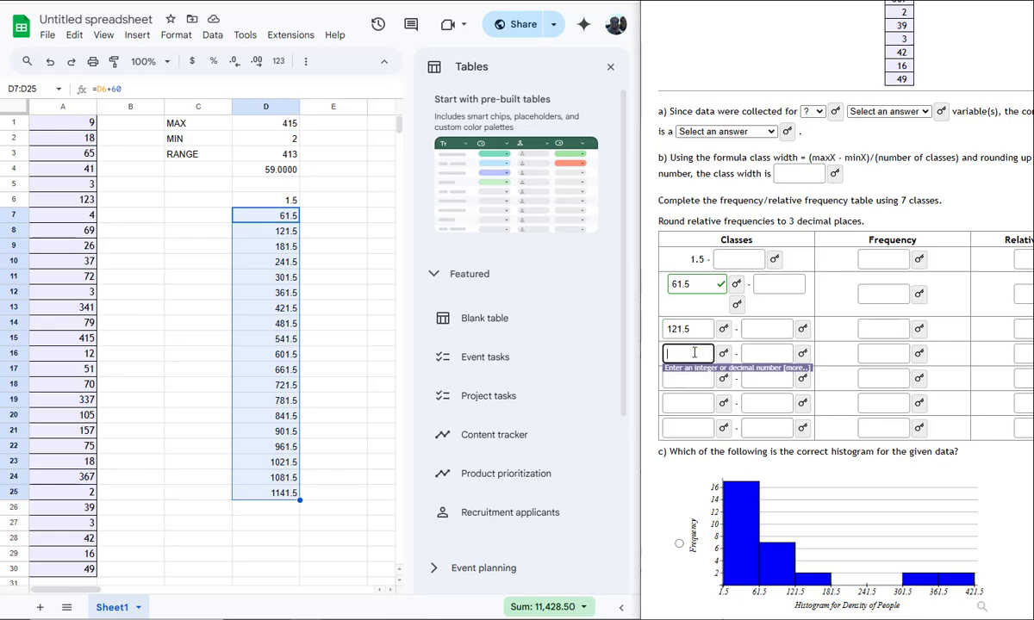
{"action": "type", "text": "181.5"}
Enter 61.5, 121.5 and 181.5 as the upper boundaries of the first three classes
{"action": "left_click", "coordinate": [744, 259]}
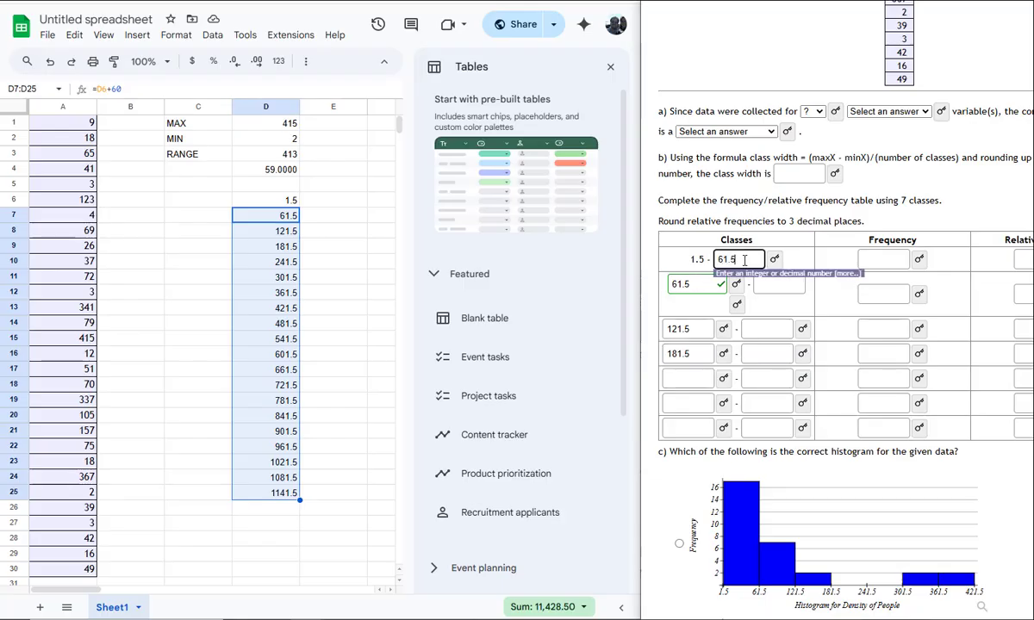
{"action": "left_click", "coordinate": [764, 283]}
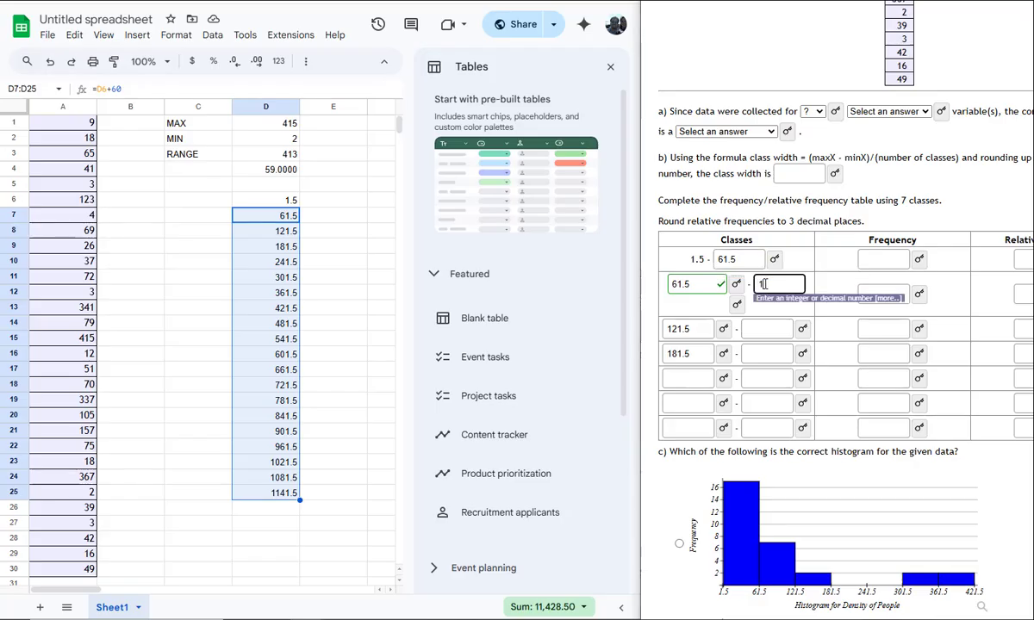
{"action": "type", "text": "121.5"}
{"action": "left_click", "coordinate": [764, 330]}
{"action": "type", "text": "181.5"}
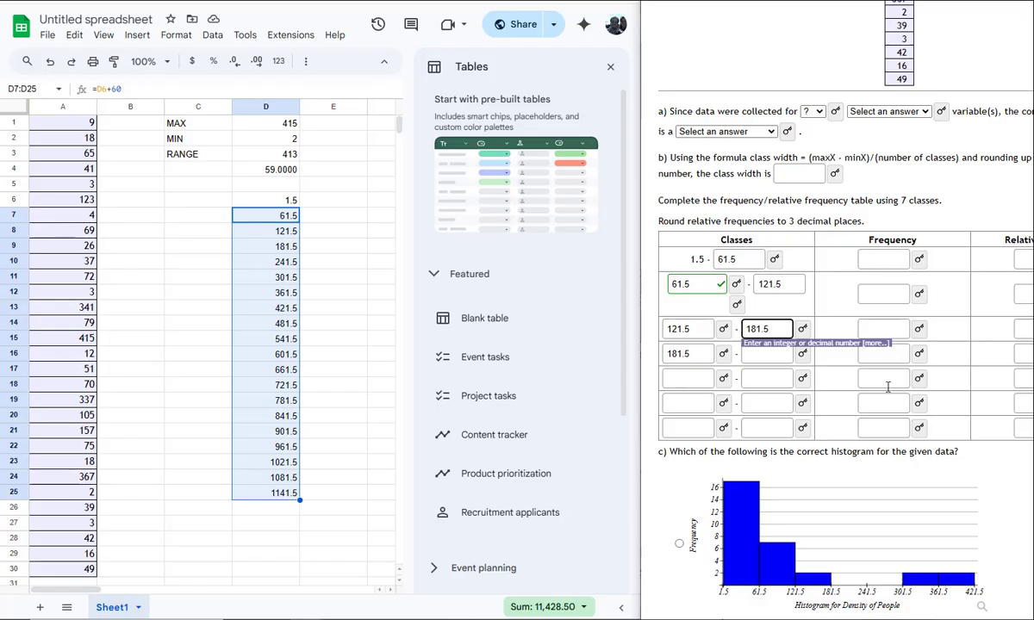
Sort the column A data in ascending order
{"action": "left_click", "coordinate": [64, 106]}
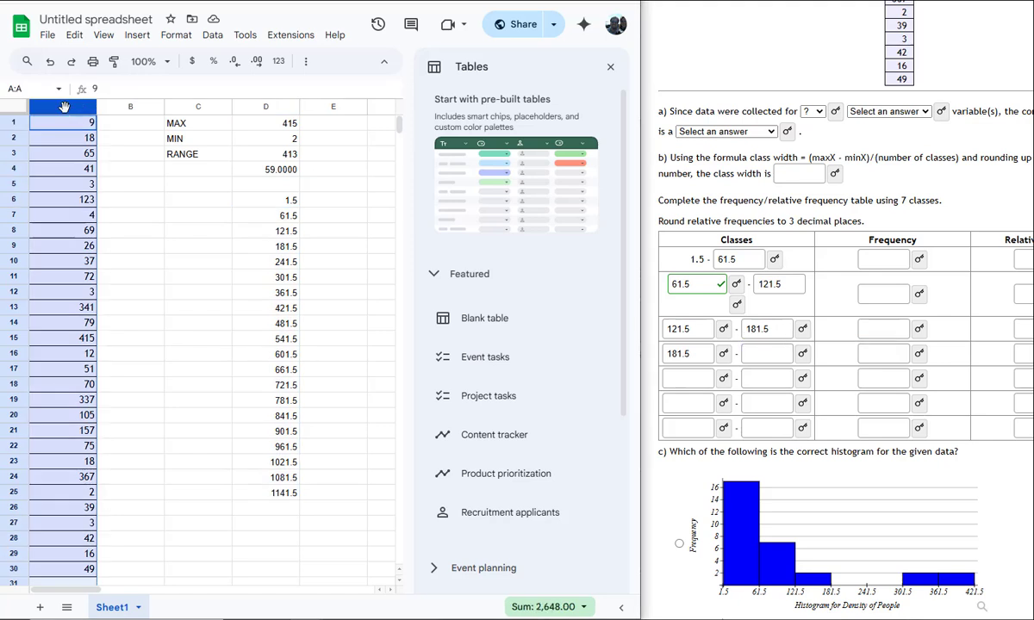
{"action": "left_click", "coordinate": [215, 35]}
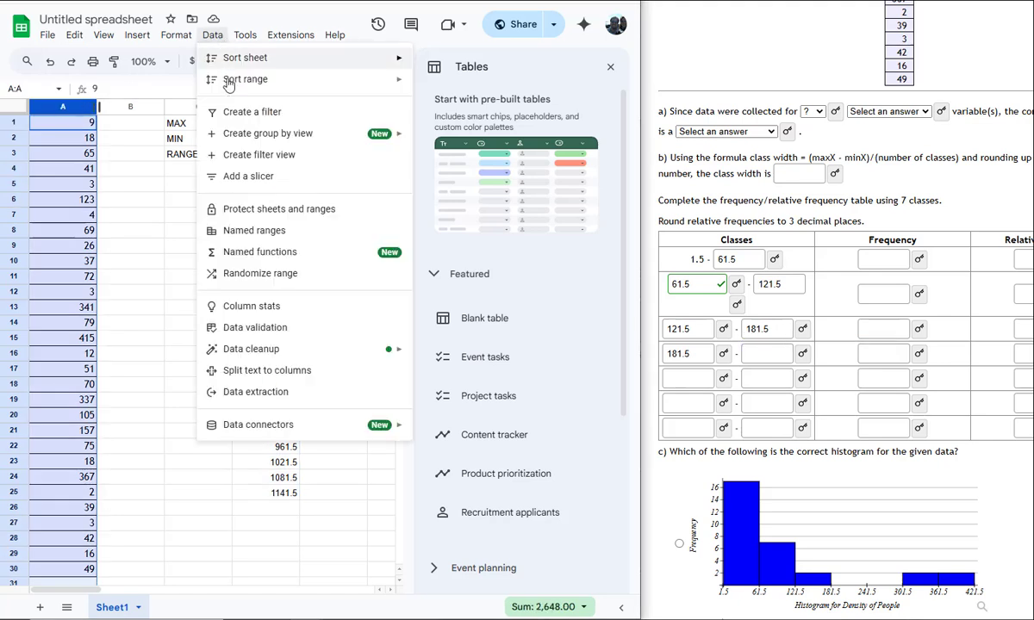
{"action": "mouse_move", "coordinate": [228, 84]}
{"action": "left_click", "coordinate": [489, 82]}
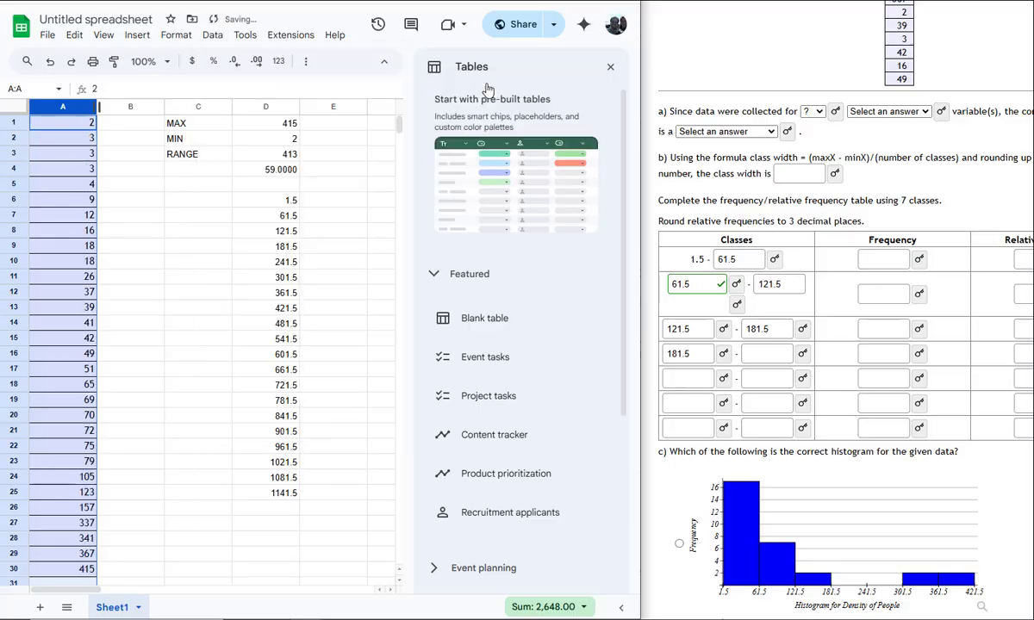
{"action": "left_click", "coordinate": [58, 125]}
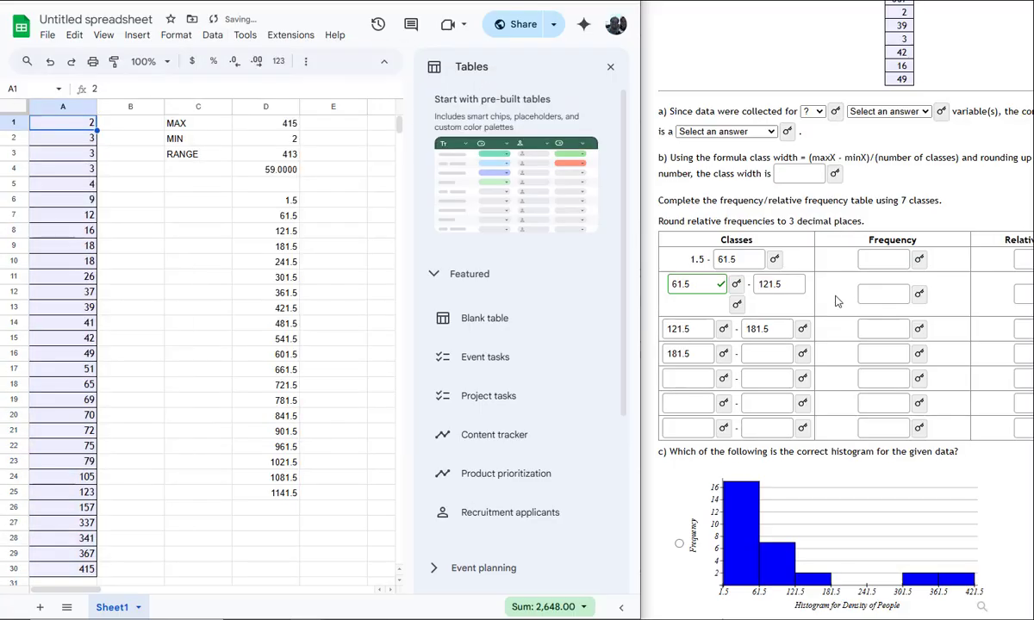
Select A1:A17, switch the selection summary to Count, and reveal the first class's frequency answer in the homework for comparison
{"action": "left_click", "coordinate": [152, 199]}
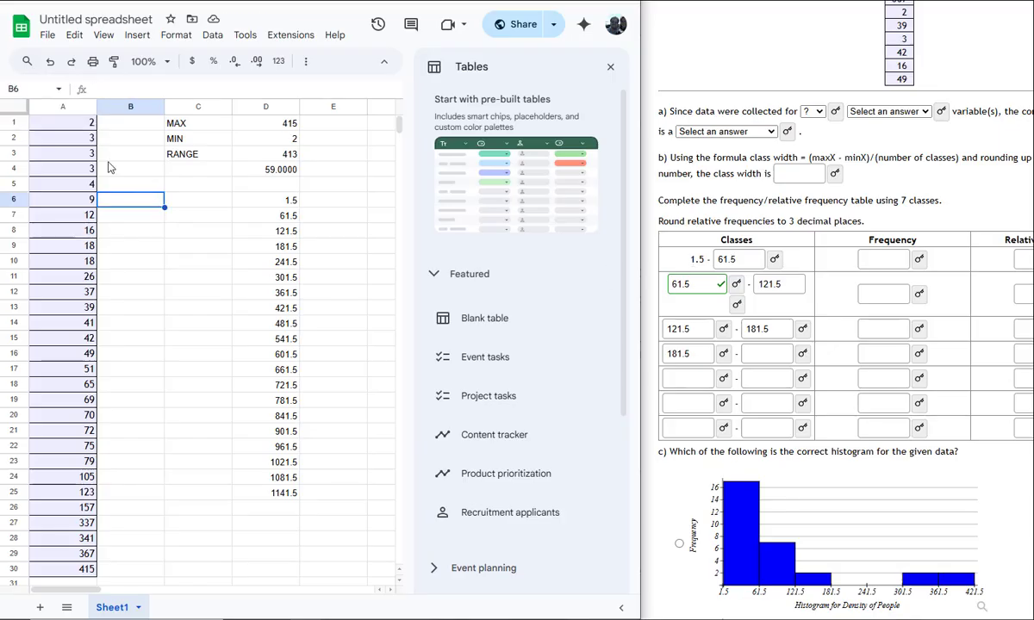
{"action": "left_click", "coordinate": [62, 131]}
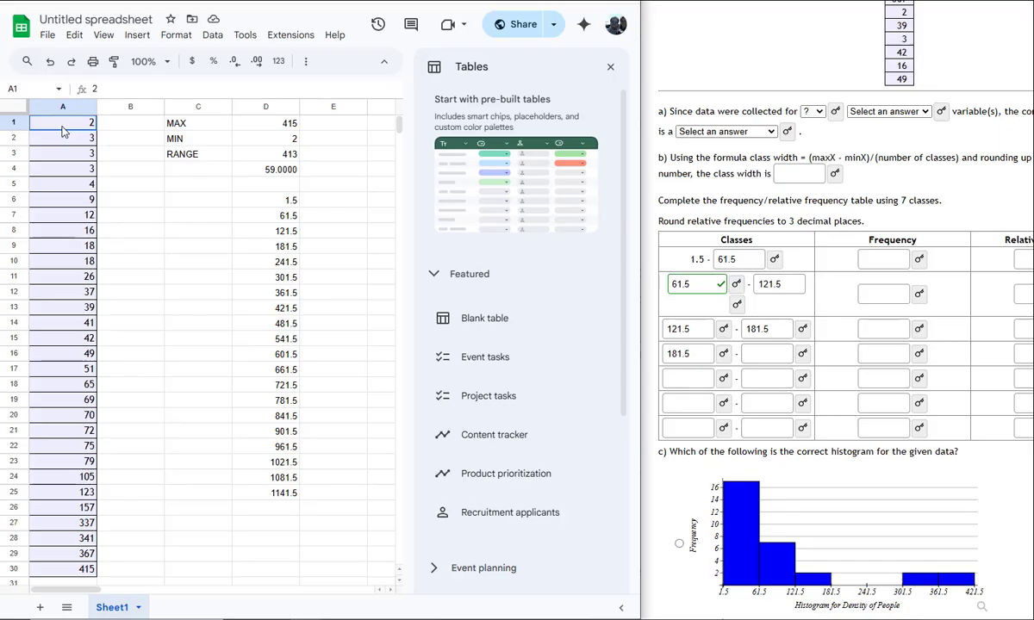
{"action": "left_click_drag", "start_coordinate": [62, 131], "coordinate": [65, 369]}
{"action": "left_click_drag", "start_coordinate": [53, 131], "coordinate": [69, 368]}
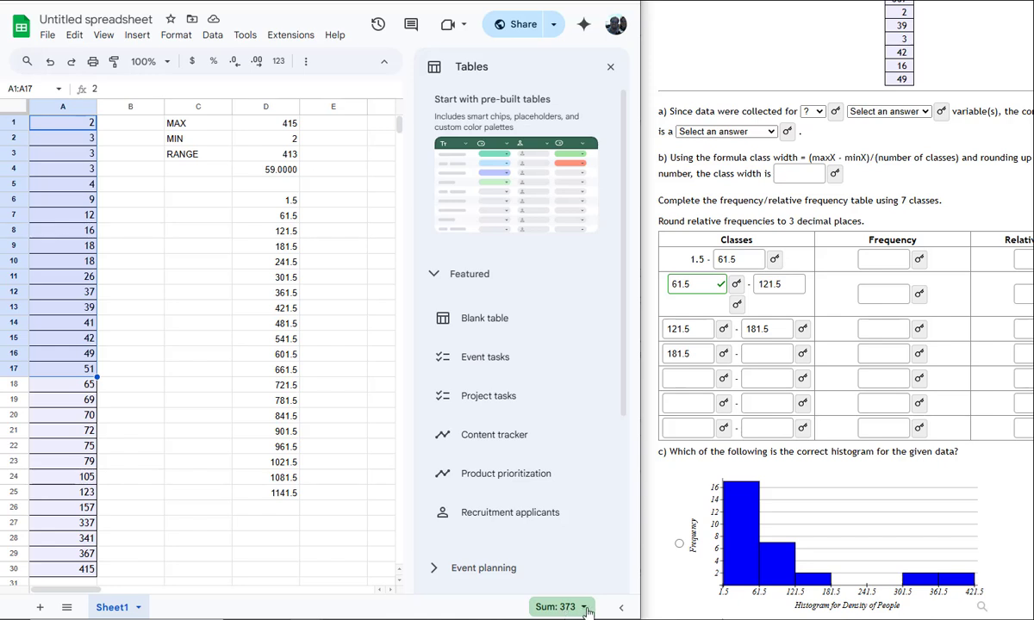
{"action": "left_click", "coordinate": [585, 609]}
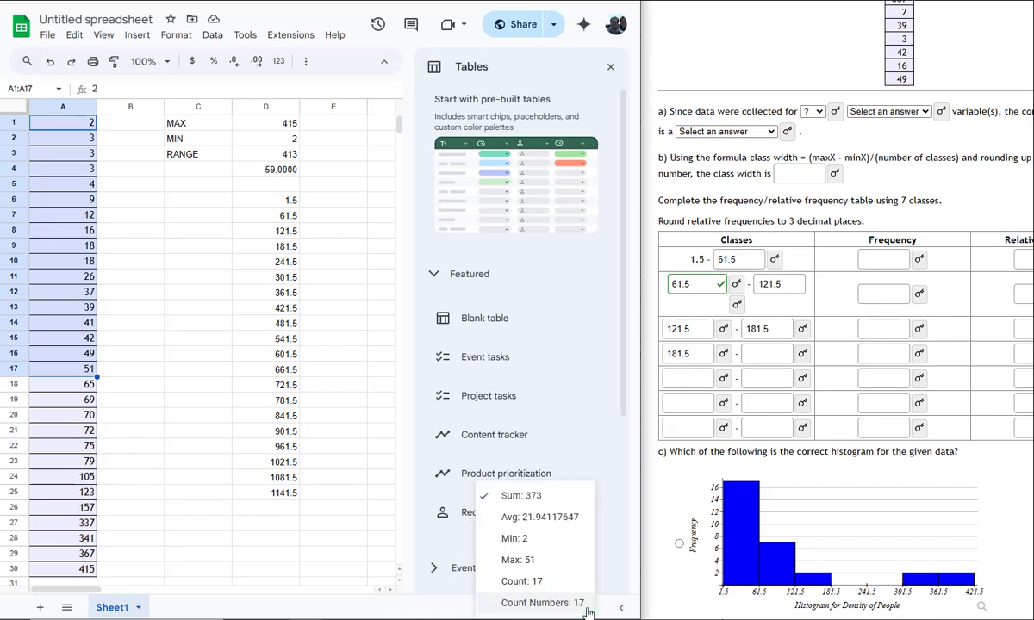
{"action": "left_click", "coordinate": [536, 587]}
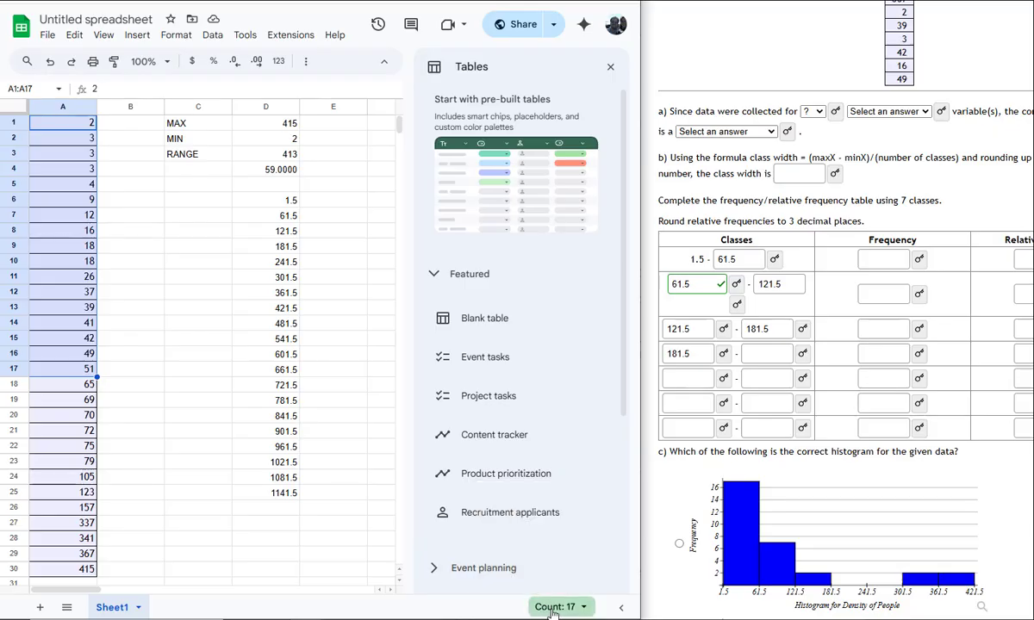
{"action": "left_click", "coordinate": [921, 263]}
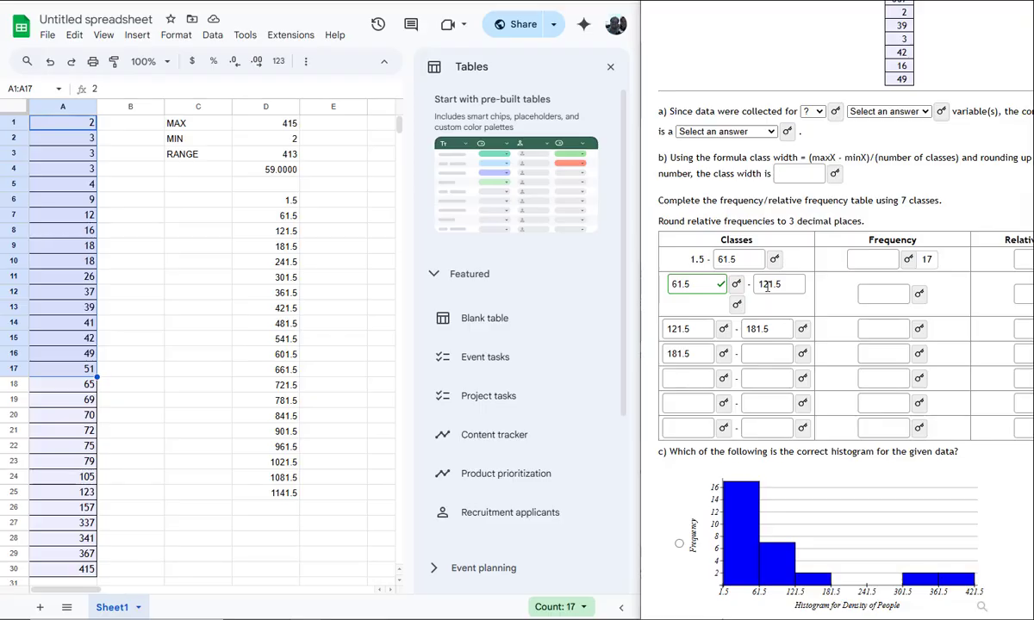
Count the second class's values in A18:A24 and reveal its frequency answer in the homework for comparison
{"action": "left_click", "coordinate": [335, 333]}
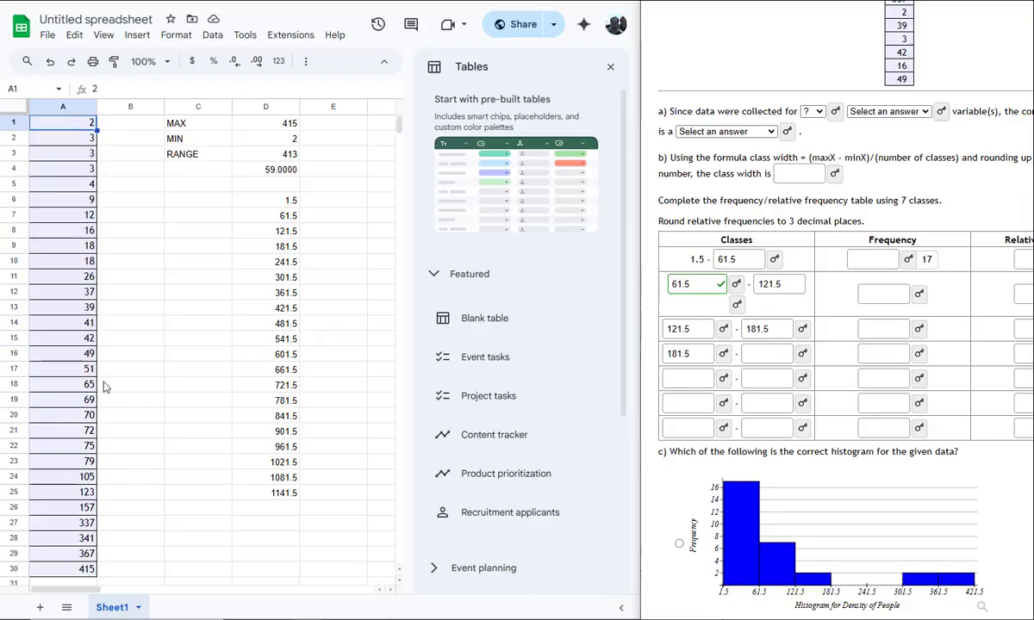
{"action": "left_click", "coordinate": [65, 388]}
{"action": "left_click_drag", "start_coordinate": [65, 388], "coordinate": [65, 482]}
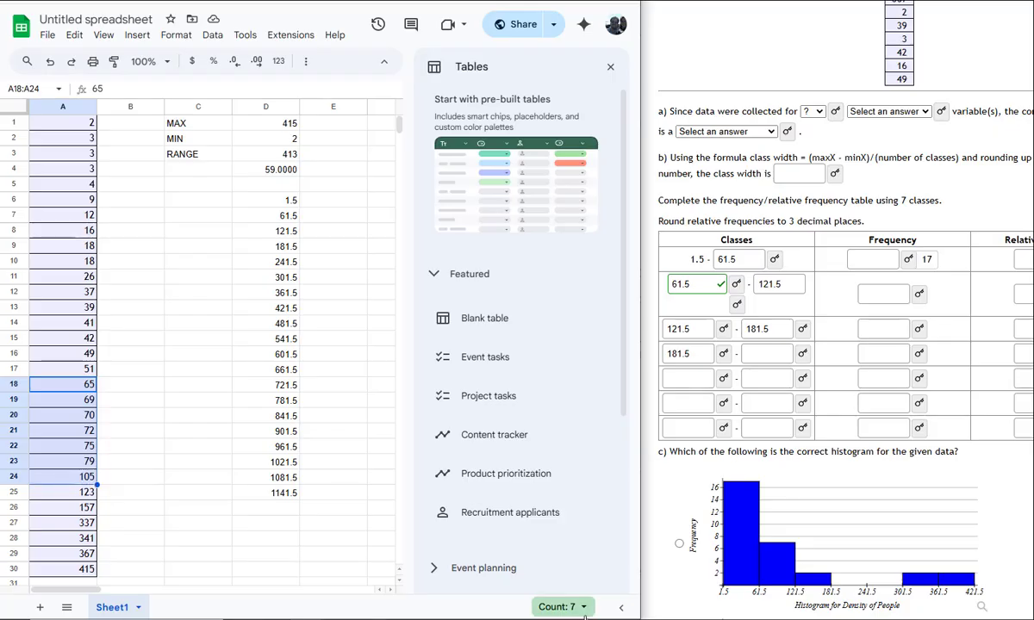
{"action": "left_click", "coordinate": [912, 295]}
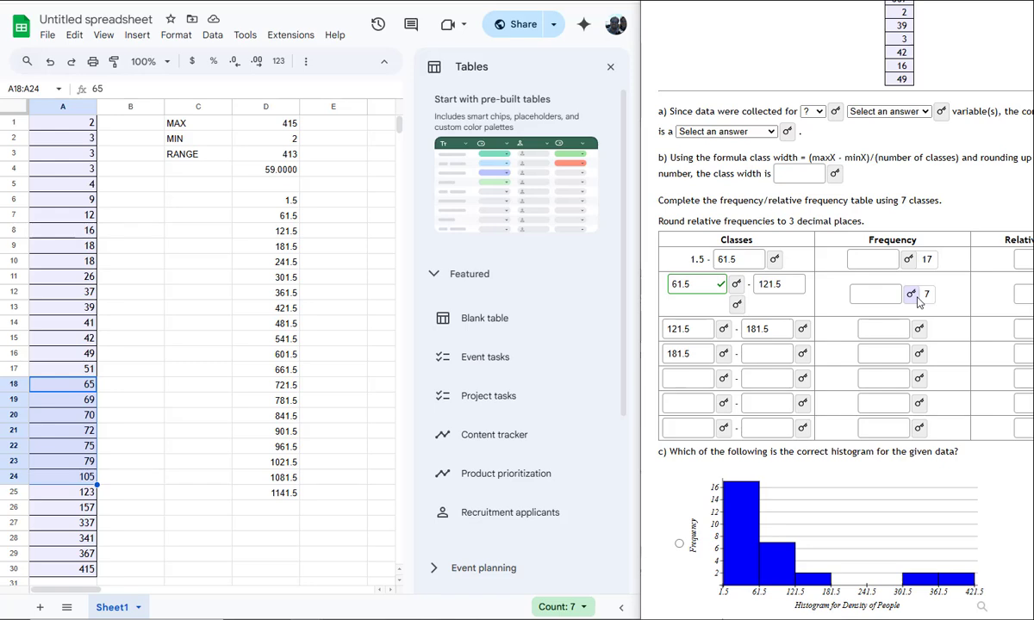
{"action": "left_click", "coordinate": [450, 611]}
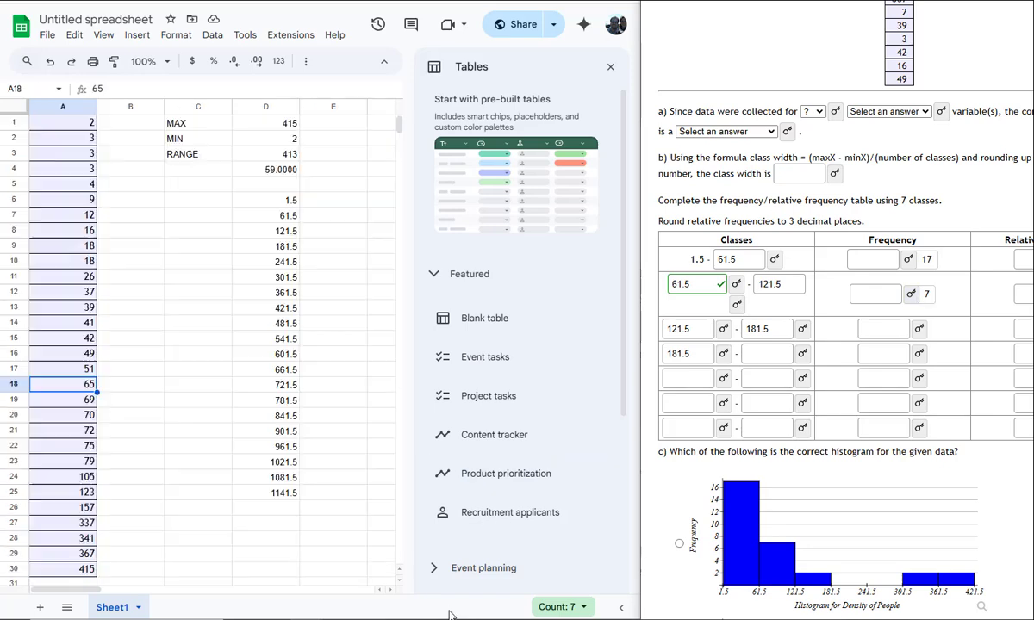
Close the Tables sidebar, select A1:A7 and check the available summary statistics for the selection
{"action": "left_click", "coordinate": [609, 67]}
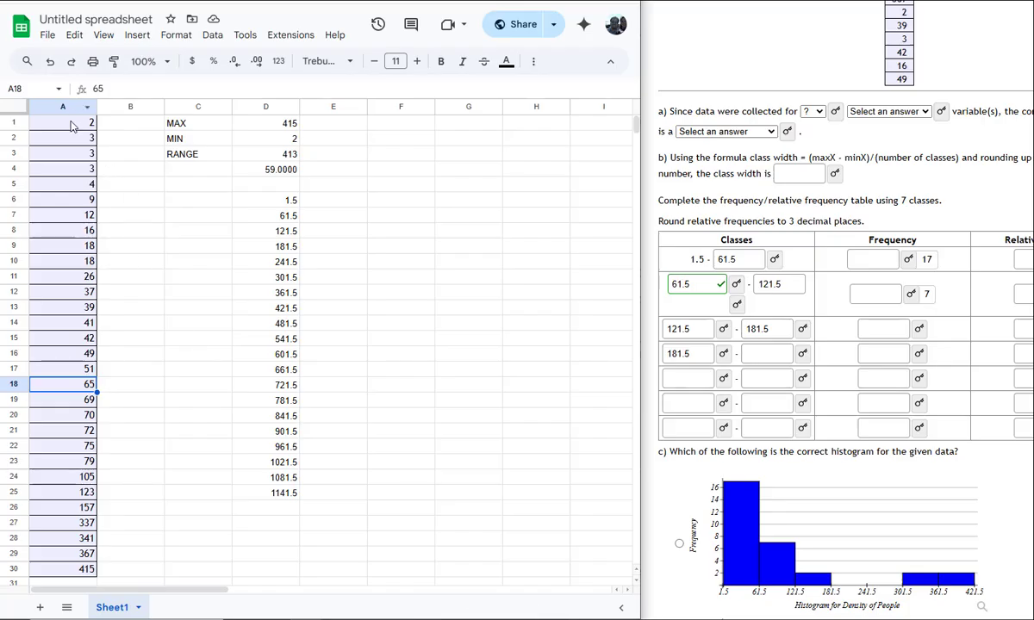
{"action": "left_click_drag", "start_coordinate": [71, 126], "coordinate": [74, 217]}
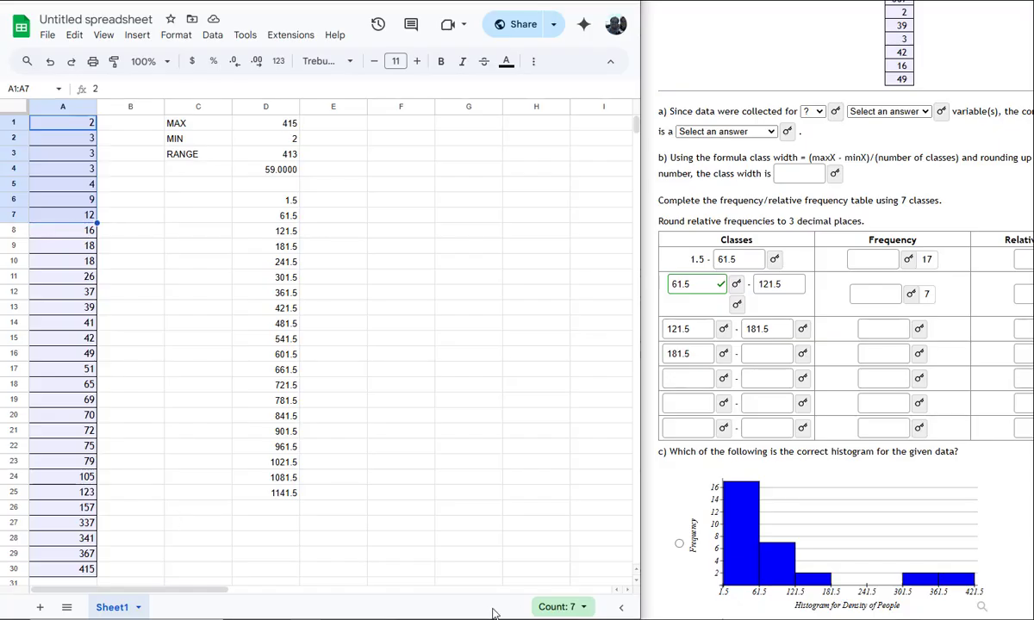
{"action": "left_click", "coordinate": [586, 608]}
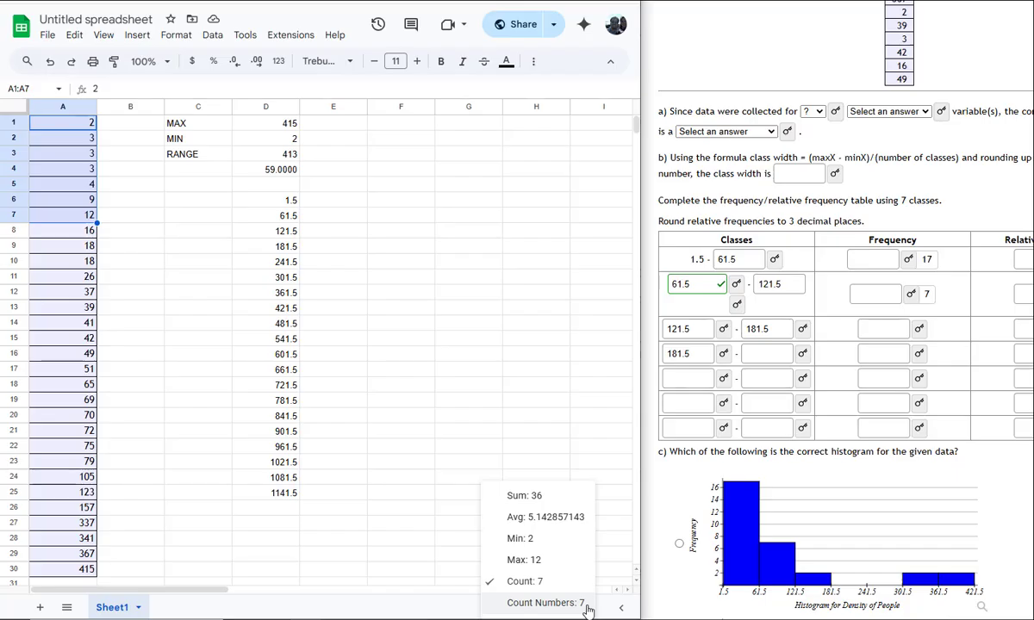
{"action": "left_click", "coordinate": [583, 611]}
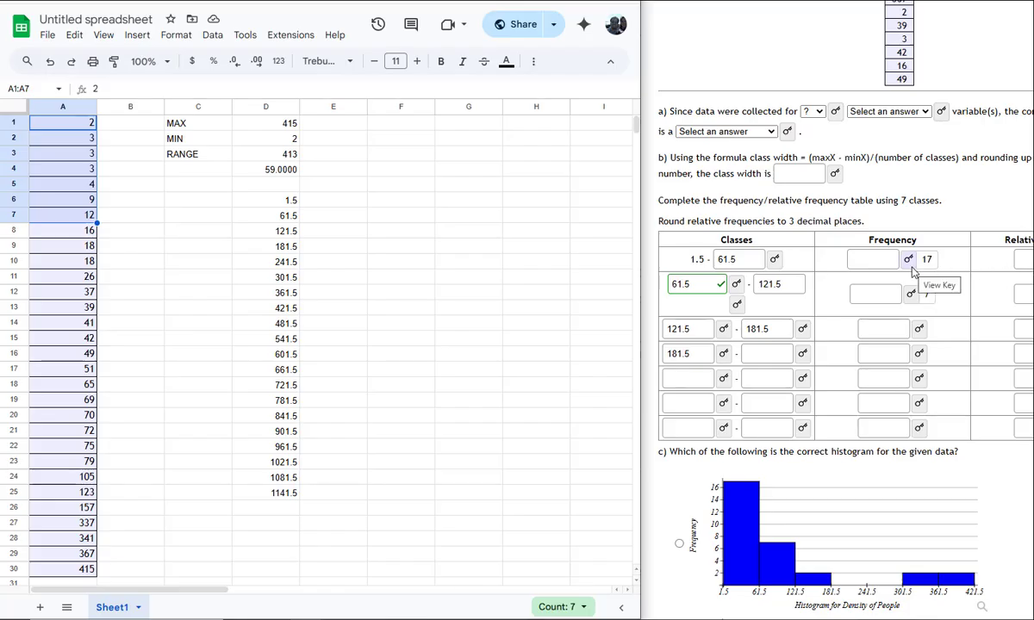
Count the data values in A1:A30 and calculate the first class's relative frequency in G10 with =17/30
{"action": "left_click", "coordinate": [172, 199]}
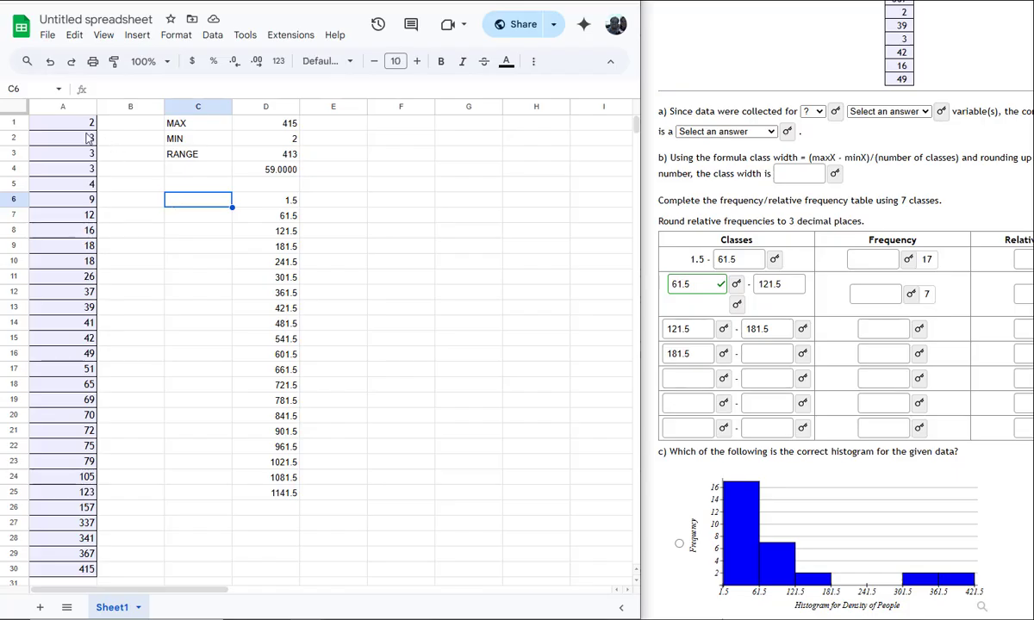
{"action": "left_click_drag", "start_coordinate": [54, 129], "coordinate": [65, 570]}
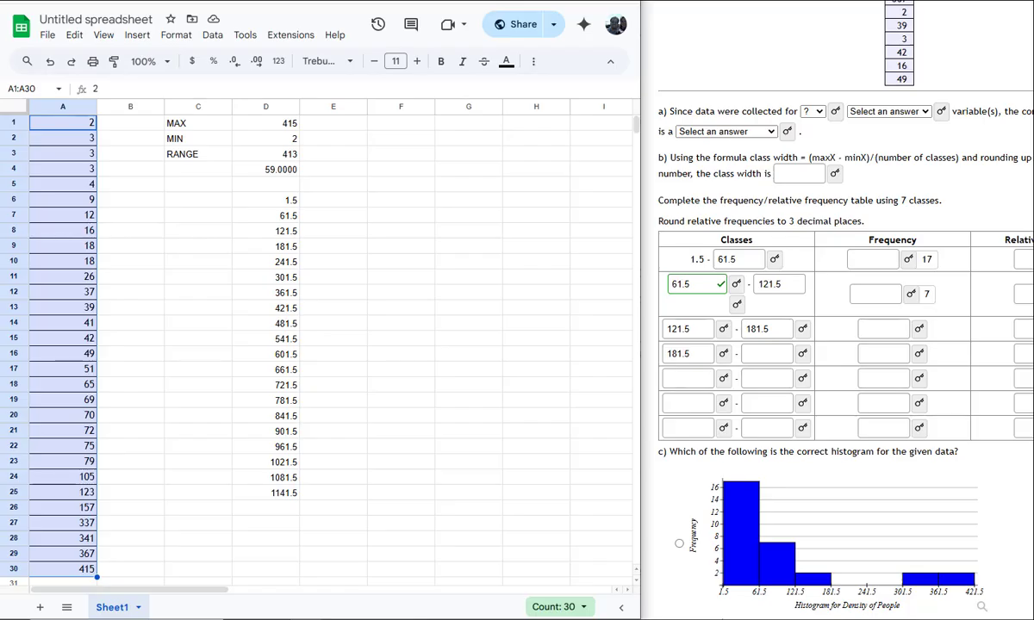
{"action": "left_click", "coordinate": [461, 265]}
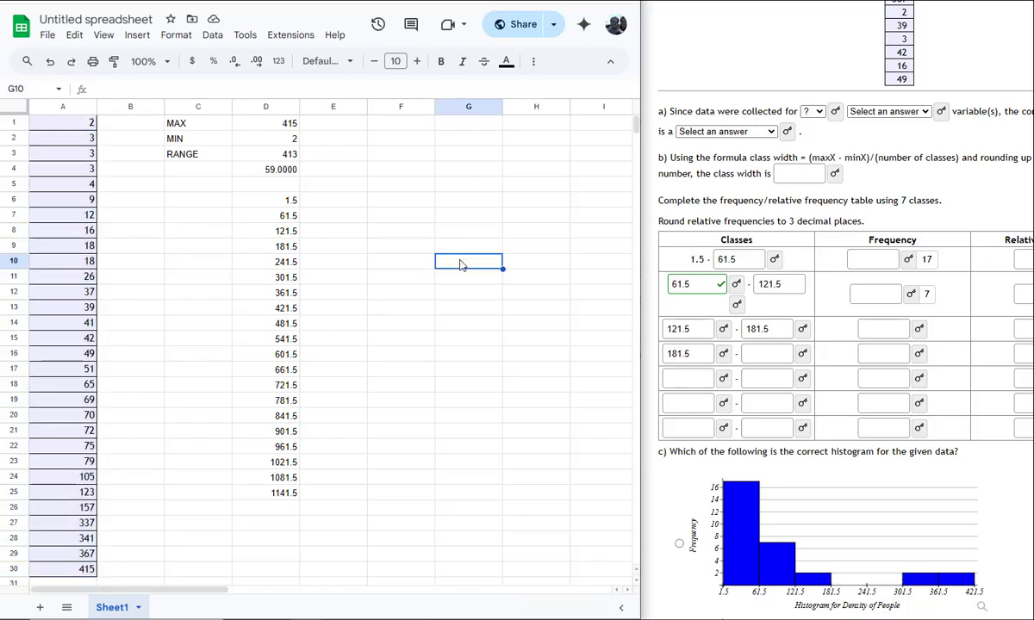
{"action": "type", "text": "=17/30"}
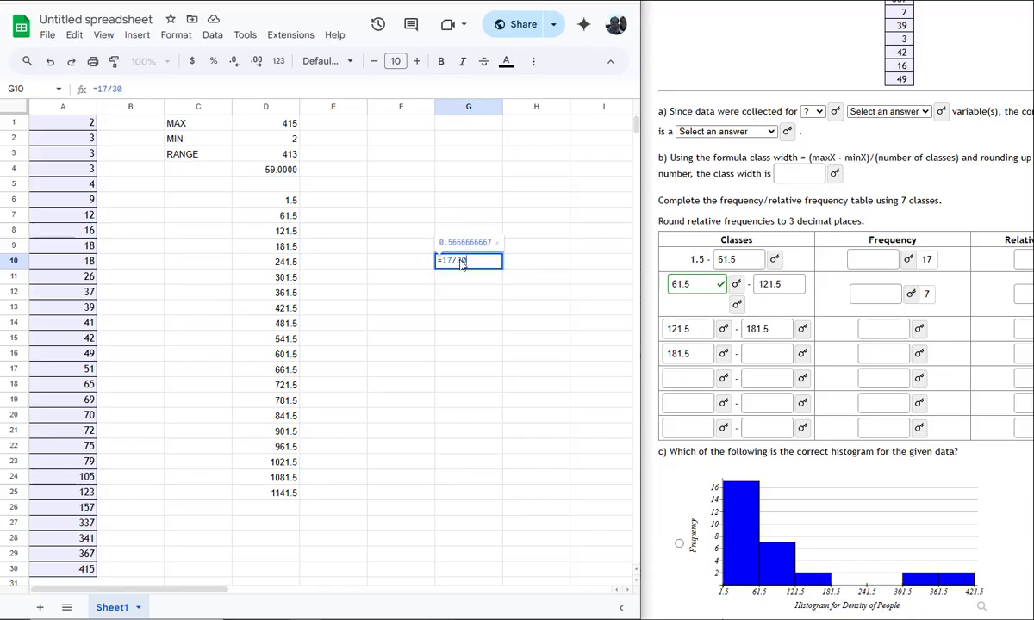
{"action": "key", "text": "Return"}
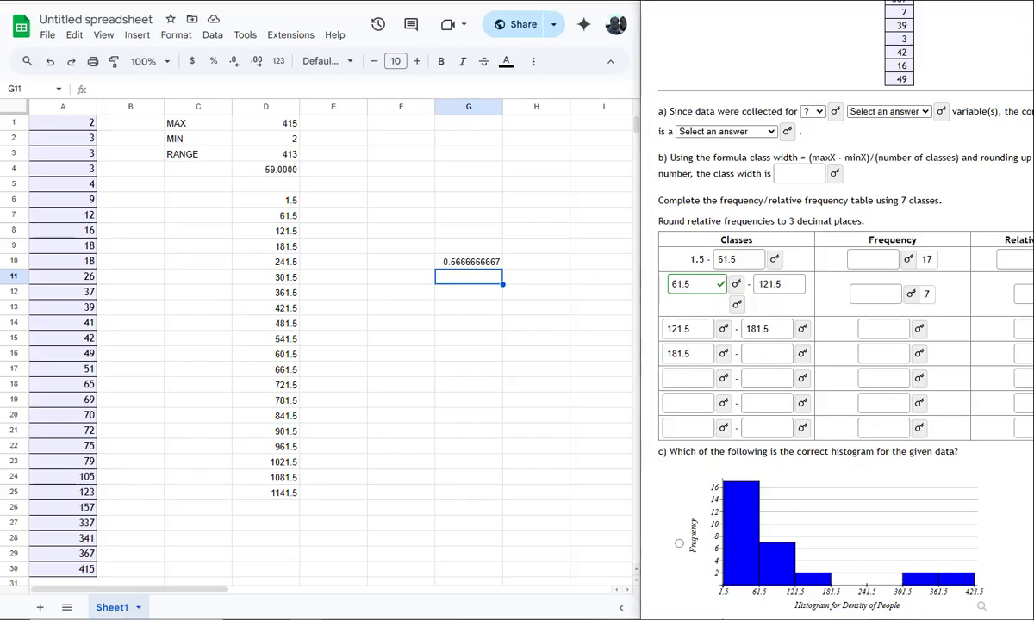
Reduce the number format of G10 to three decimal places
{"action": "left_click", "coordinate": [472, 264]}
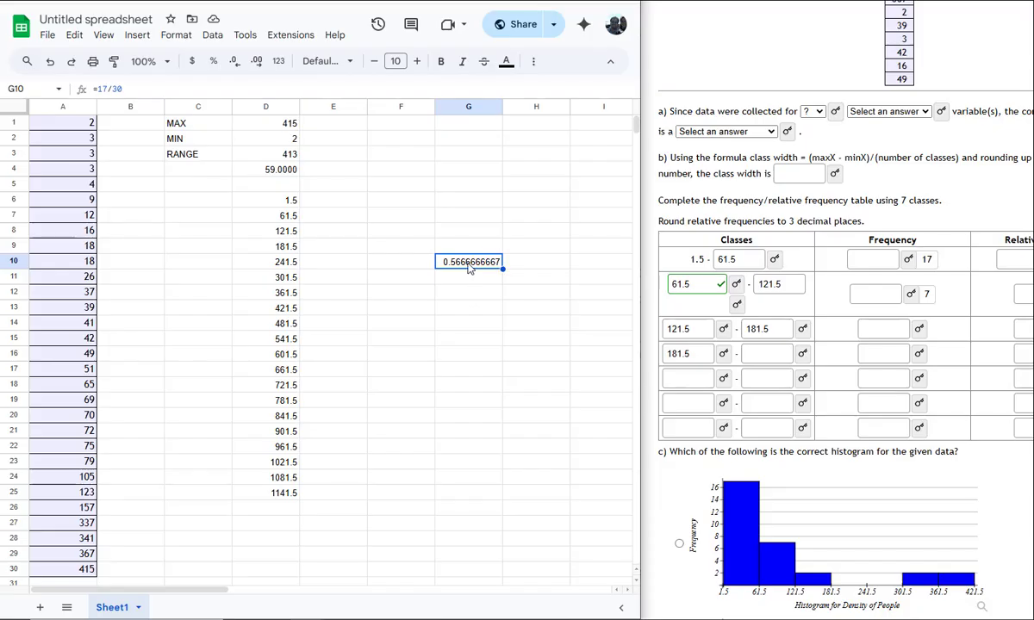
{"action": "left_click", "coordinate": [239, 66]}
{"action": "left_click", "coordinate": [238, 67]}
{"action": "left_click", "coordinate": [238, 66]}
{"action": "left_click", "coordinate": [238, 66]}
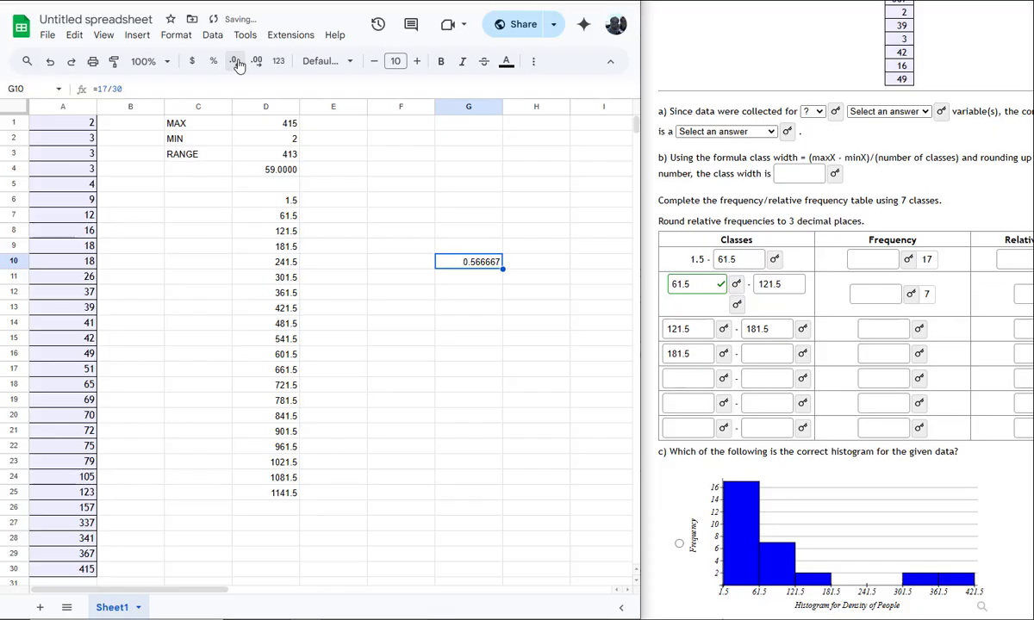
{"action": "left_click", "coordinate": [238, 66]}
{"action": "left_click", "coordinate": [239, 66]}
{"action": "left_click", "coordinate": [238, 66]}
Replace the formula in G10 with =7/30 to calculate the second class's relative frequency
{"action": "left_click", "coordinate": [467, 277]}
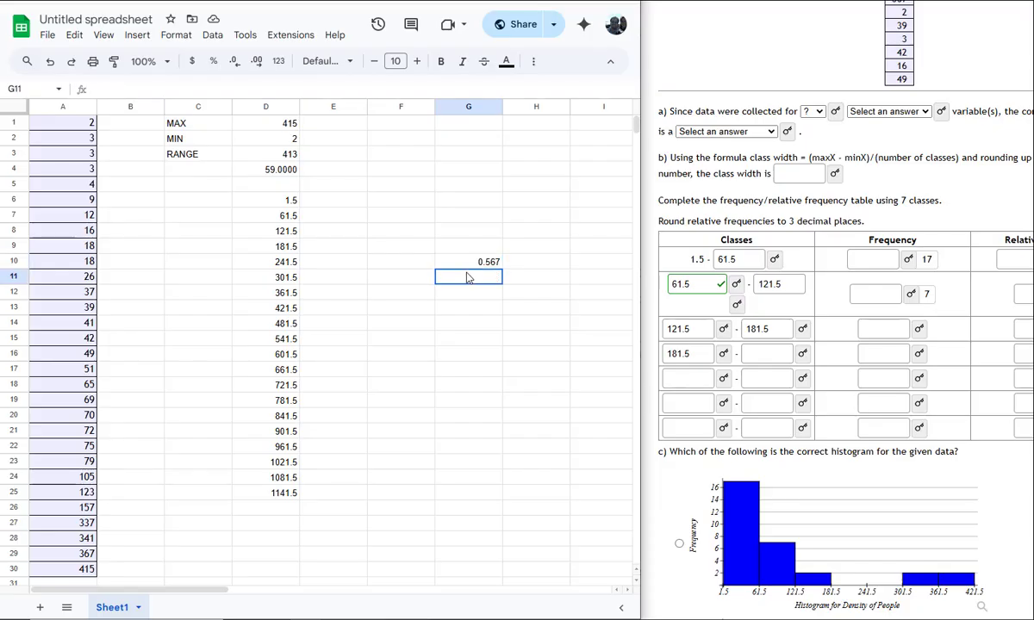
{"action": "left_click", "coordinate": [465, 267]}
{"action": "type", "text": "=7/30"}
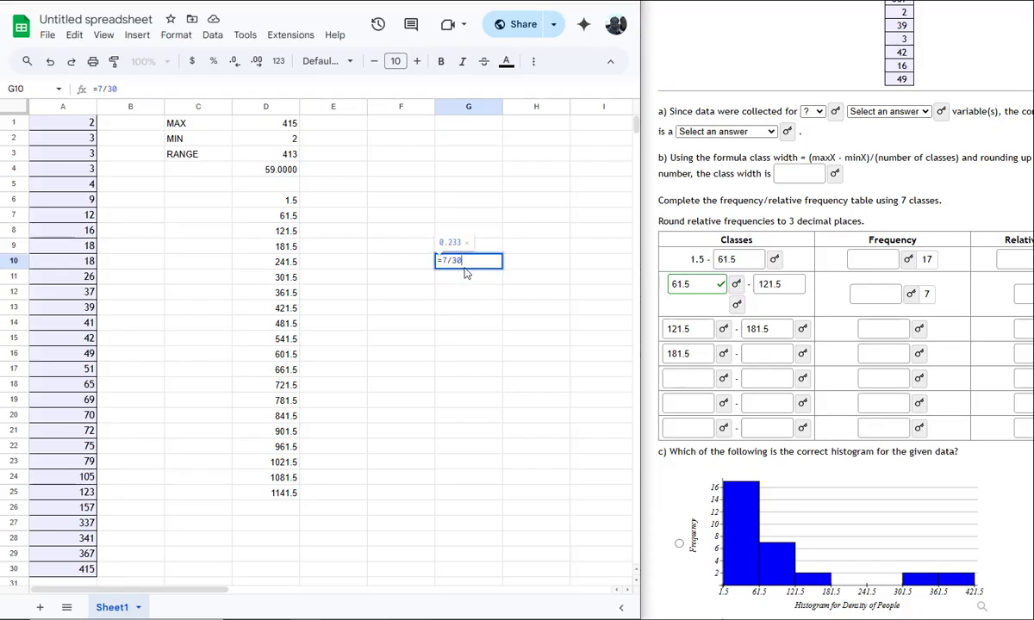
{"action": "key", "text": "Return"}
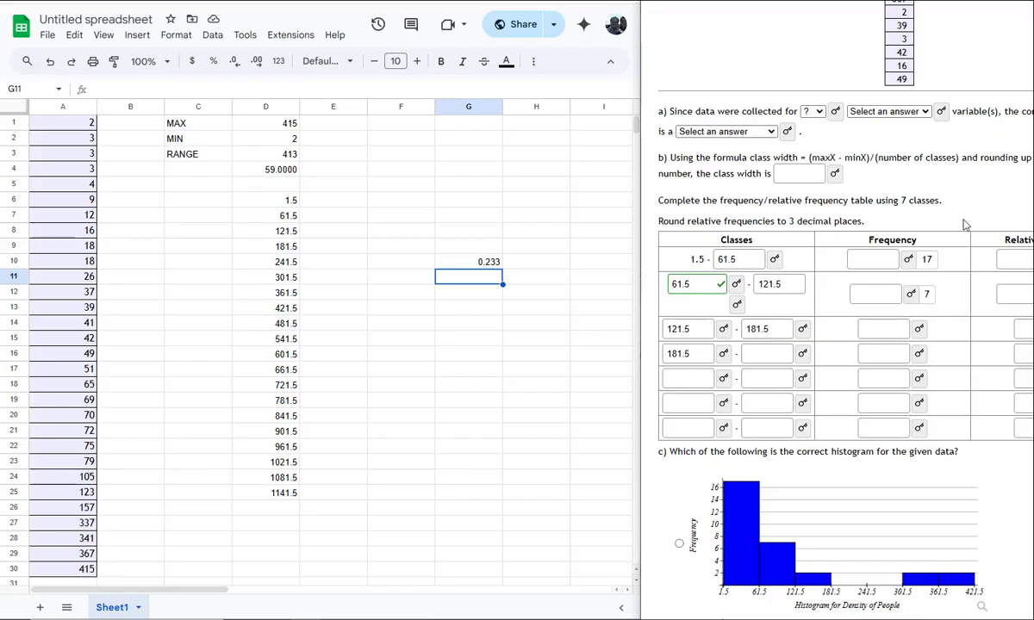
Shift the homework window to expose the Relative Frequency column and examine the four histogram choices in part c against the frequency table
{"action": "left_click_drag", "start_coordinate": [835, 1], "coordinate": [740, 6]}
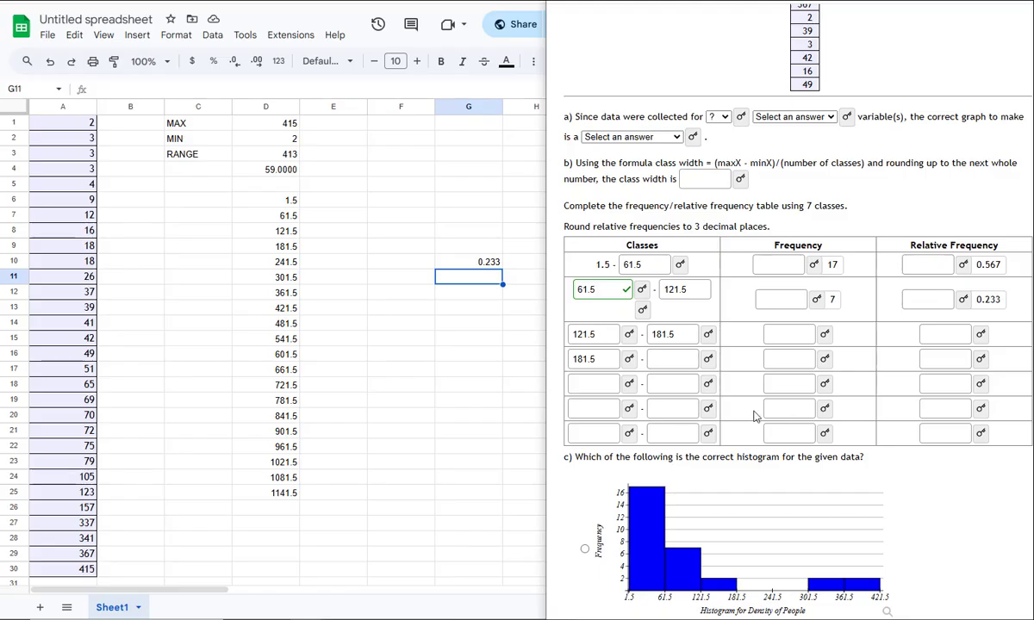
{"action": "scroll", "coordinate": [754, 417], "scroll_direction": "down", "scroll_amount": 3}
{"action": "scroll", "coordinate": [754, 417], "scroll_direction": "down", "scroll_amount": 2}
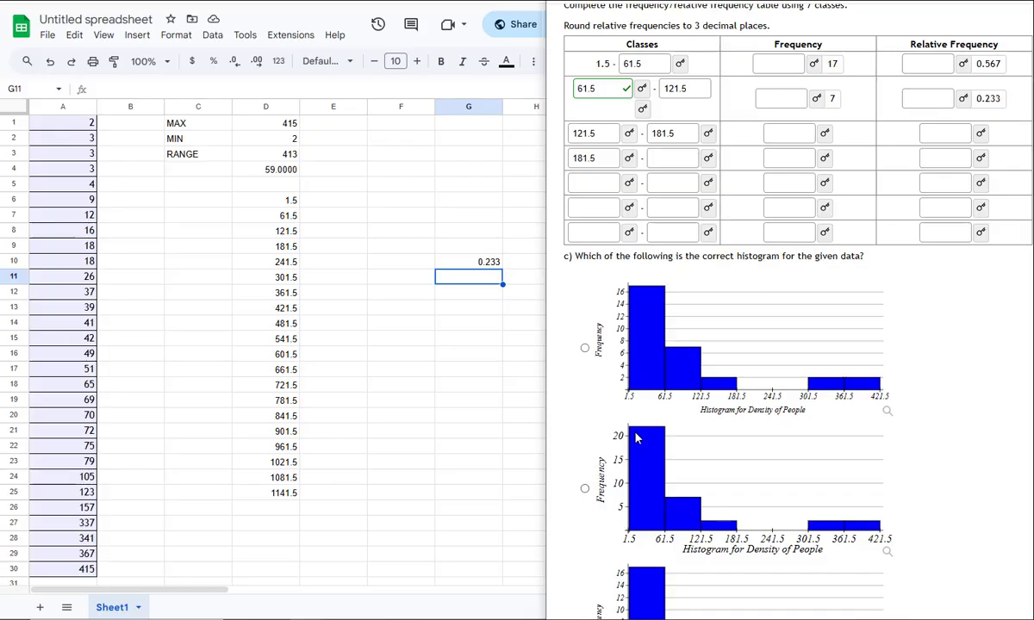
{"action": "scroll", "coordinate": [637, 439], "scroll_direction": "down", "scroll_amount": 3}
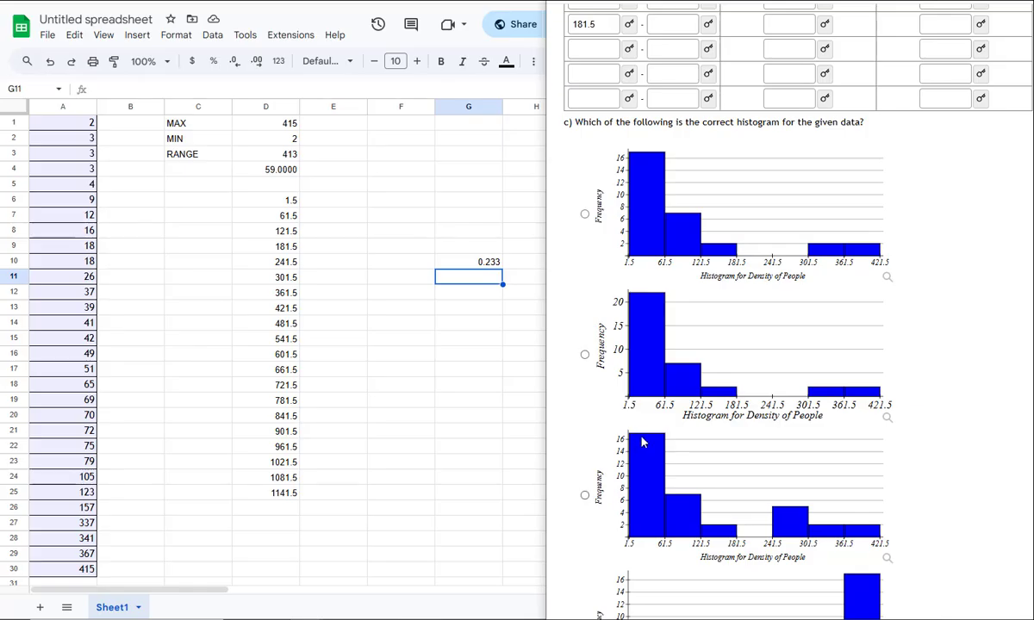
{"action": "scroll", "coordinate": [642, 438], "scroll_direction": "down", "scroll_amount": 5}
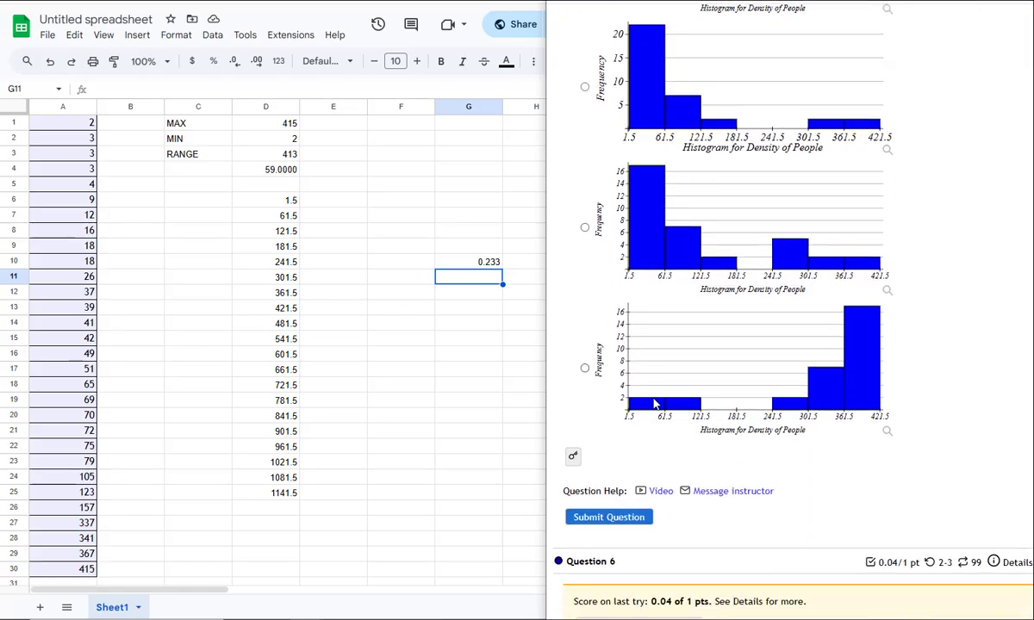
{"action": "scroll", "coordinate": [654, 401], "scroll_direction": "up", "scroll_amount": 4}
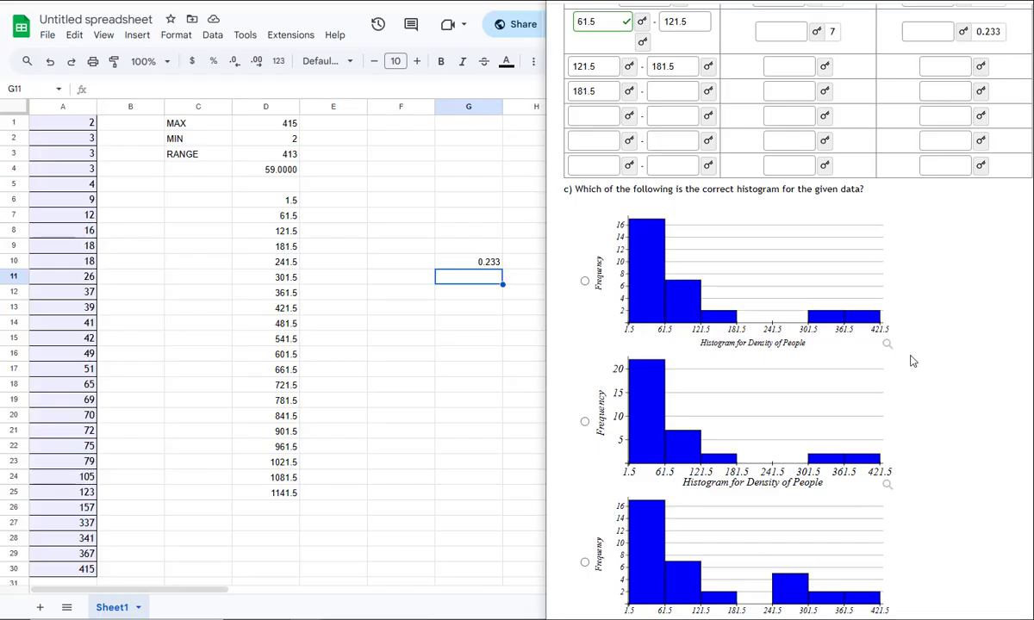
{"action": "scroll", "coordinate": [913, 360], "scroll_direction": "up", "scroll_amount": 4}
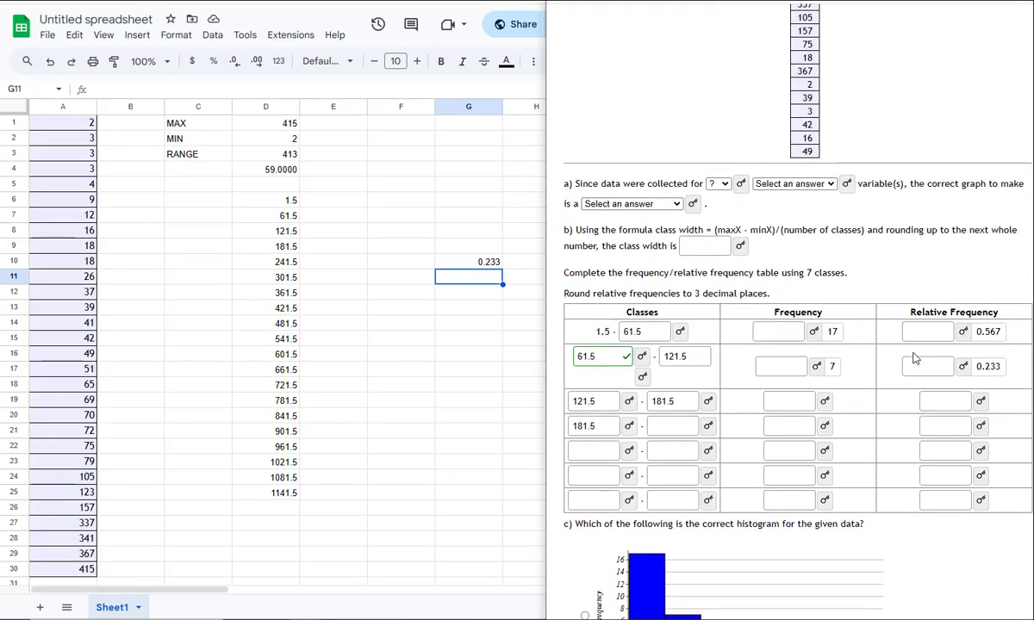
{"action": "left_click", "coordinate": [454, 355]}
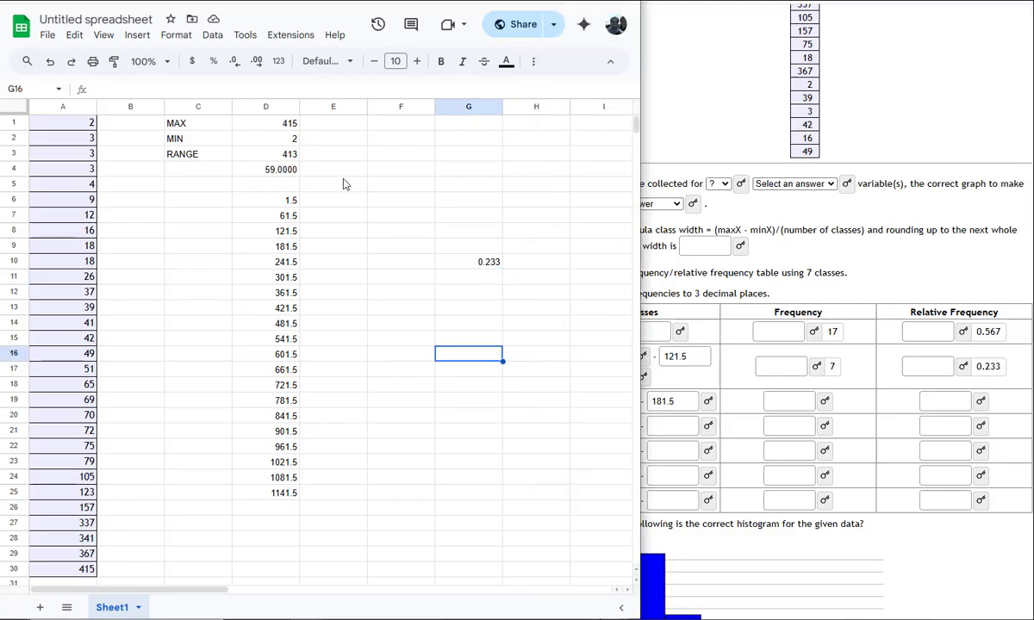
{"action": "left_click", "coordinate": [137, 36]}
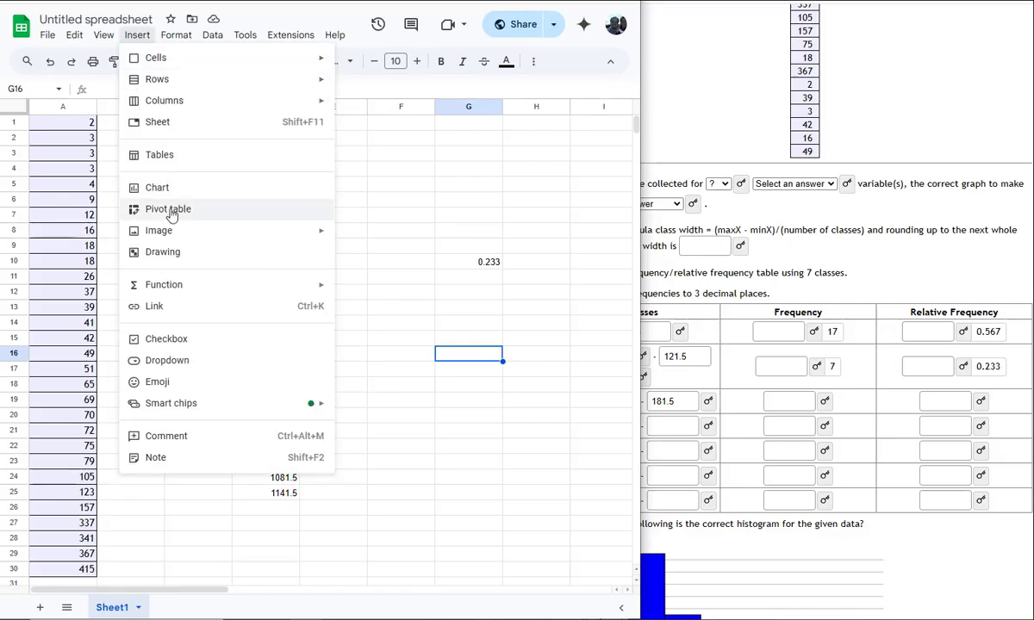
{"action": "mouse_move", "coordinate": [167, 229]}
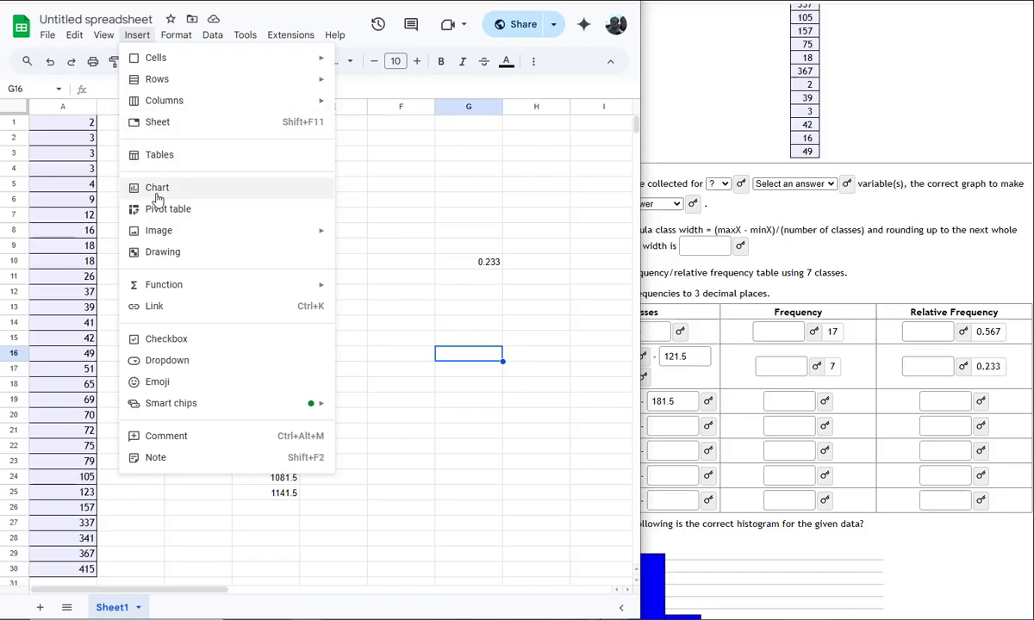
{"action": "left_click", "coordinate": [526, 156]}
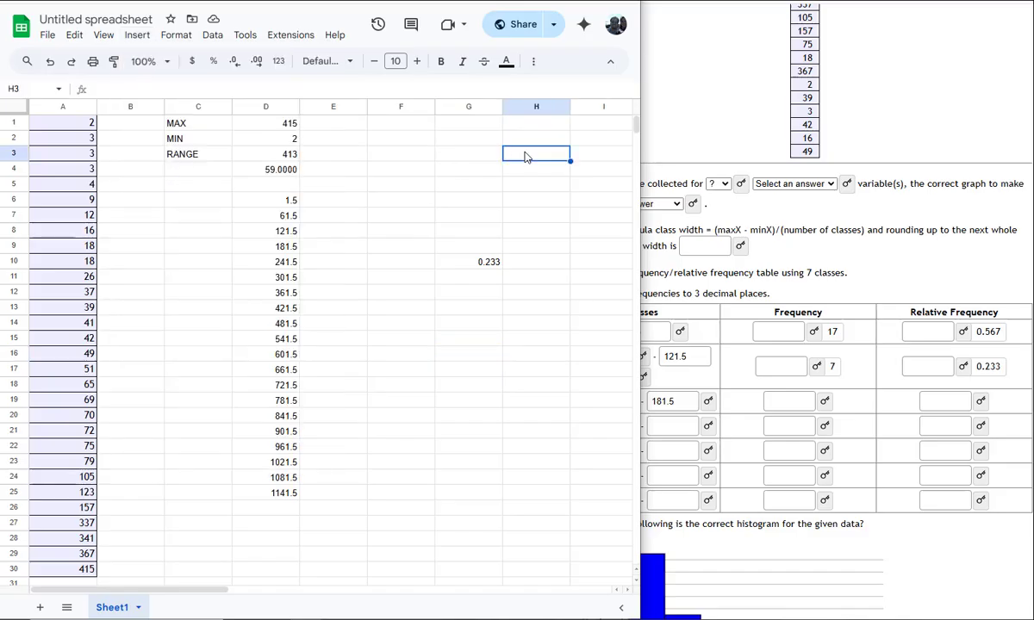